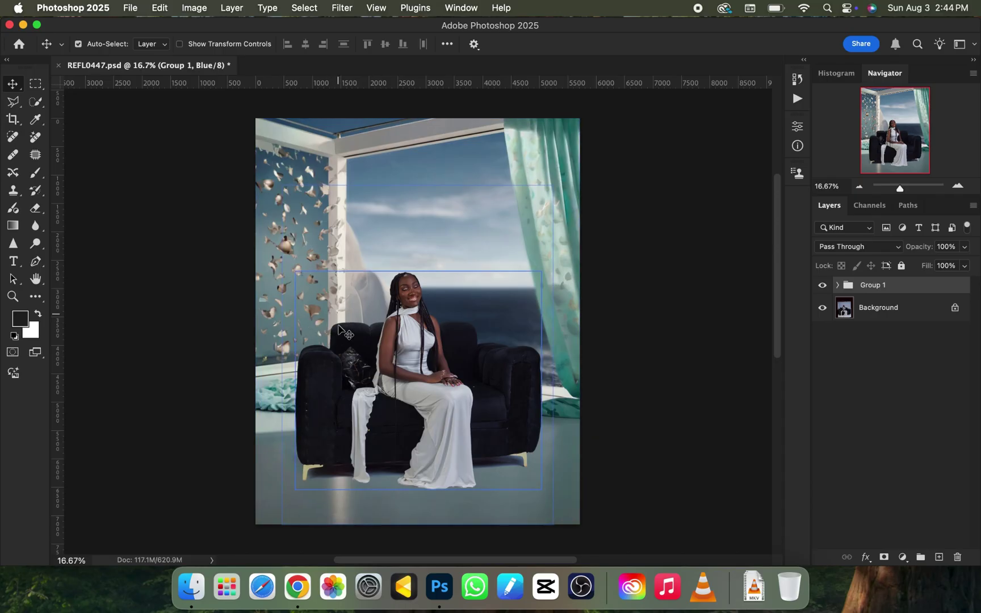
# Compare the finished composite with the original photo by toggling the visibility of Group 1
pyautogui.press('super+equal')
pyautogui.press('super+minus')
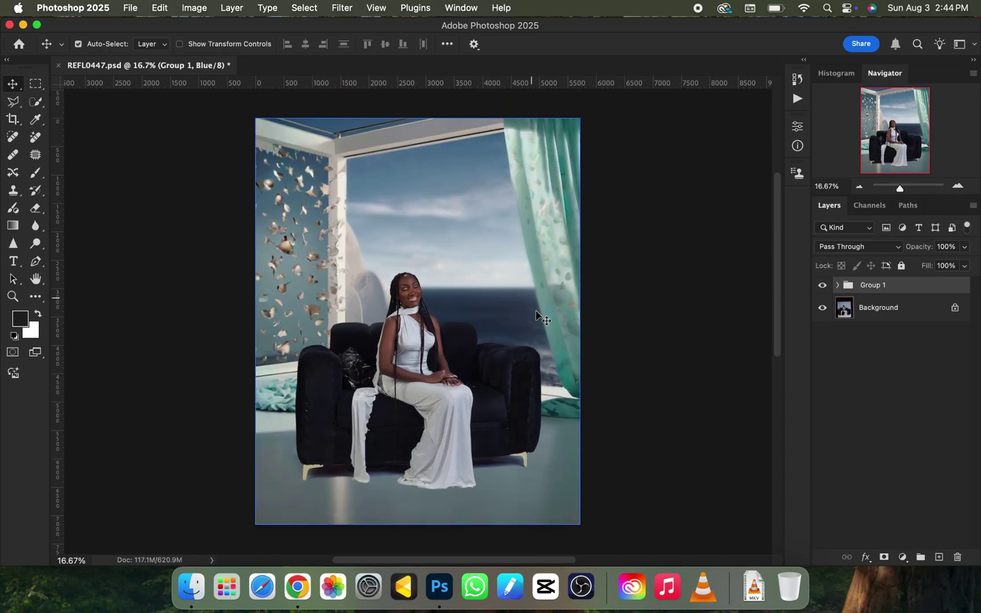
pyautogui.press('super+equal')
pyautogui.press('super+minus')
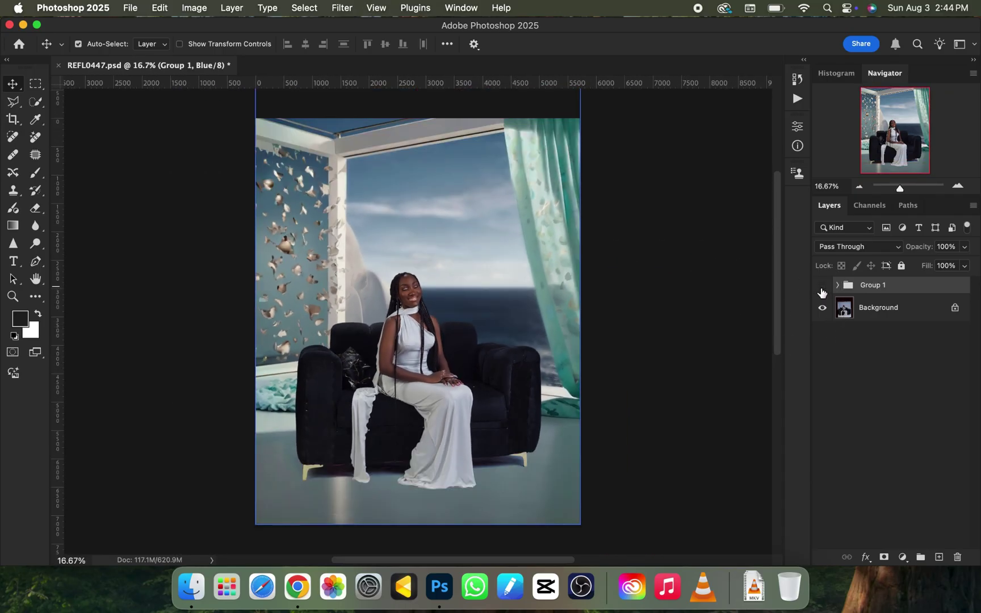
pyautogui.click(824, 287)
pyautogui.click(823, 286)
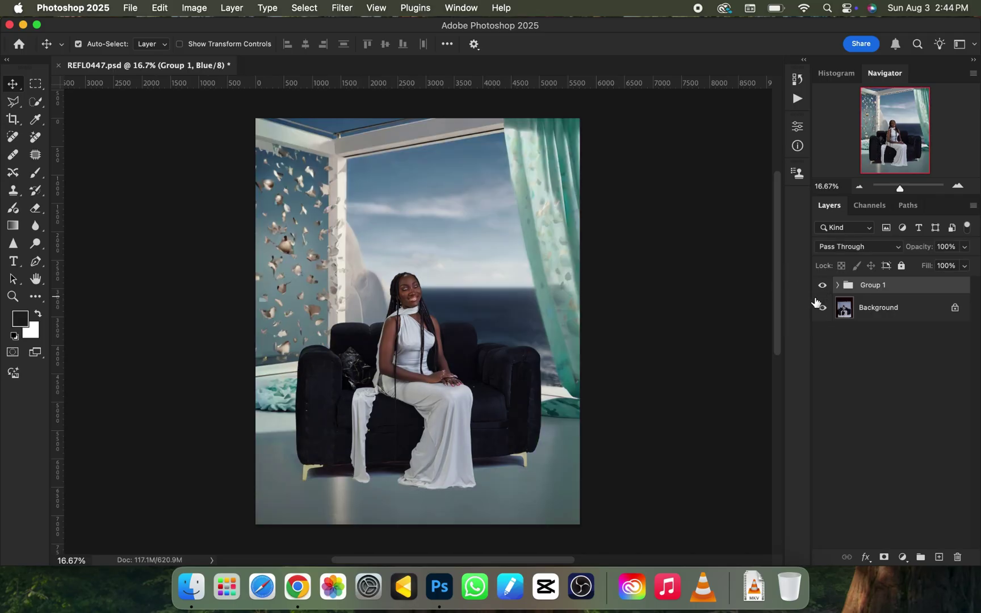
pyautogui.press('super+equal')
pyautogui.press('super+minus')
pyautogui.press('super+equal')
pyautogui.press('super+minus')
# Return to the Photoshop home screen and load the raw photo REFL0447.CR3 from the raw folder in Finder
pyautogui.click(19, 44)
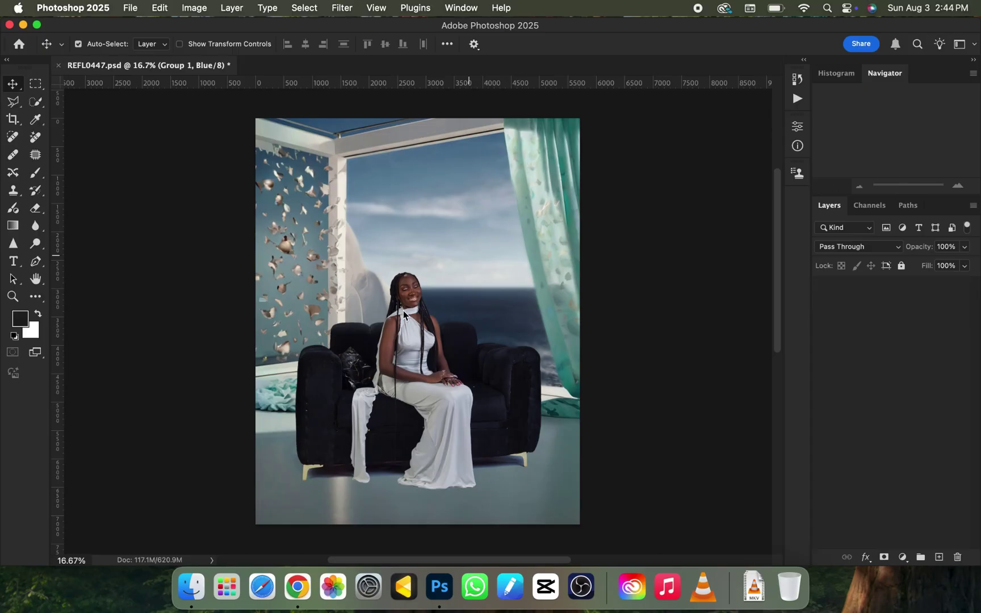
pyautogui.click(191, 587)
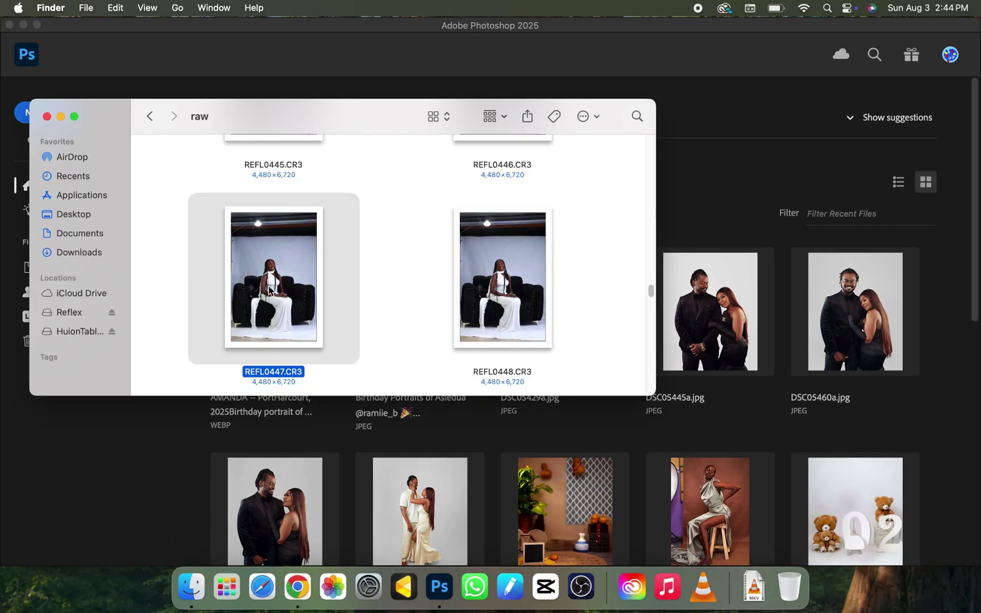
pyautogui.moveTo(272, 290); pyautogui.dragTo(494, 156)
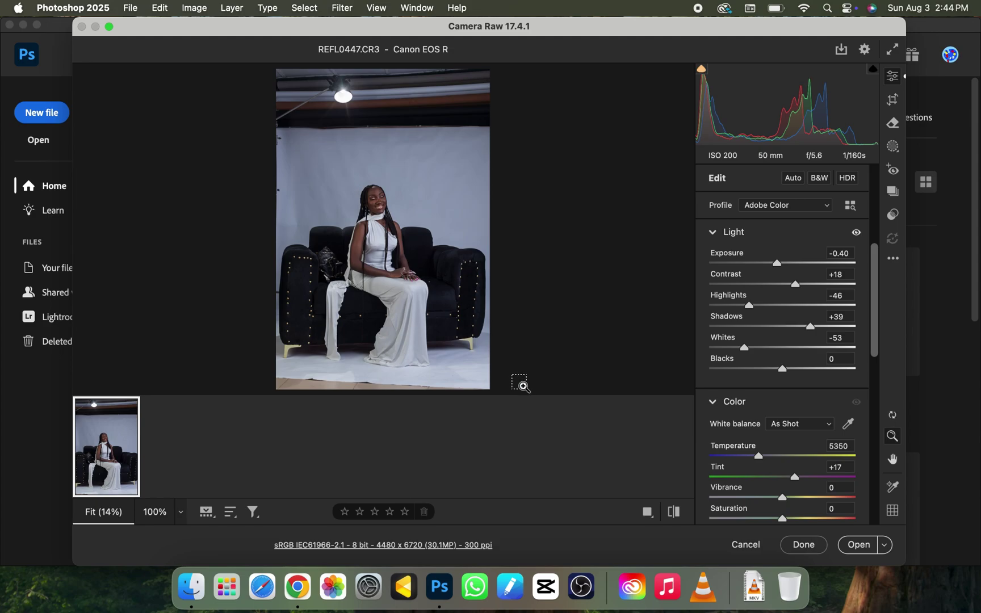
# Inspect the seated woman up close in Camera Raw and open the photo for editing
pyautogui.click(520, 382)
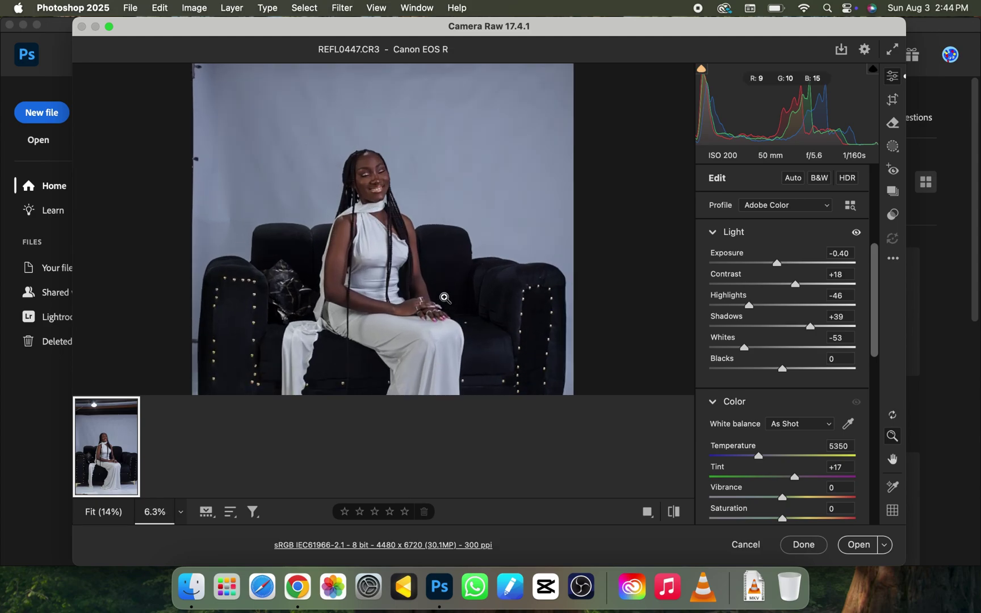
pyautogui.click(383, 209)
pyautogui.click(396, 215)
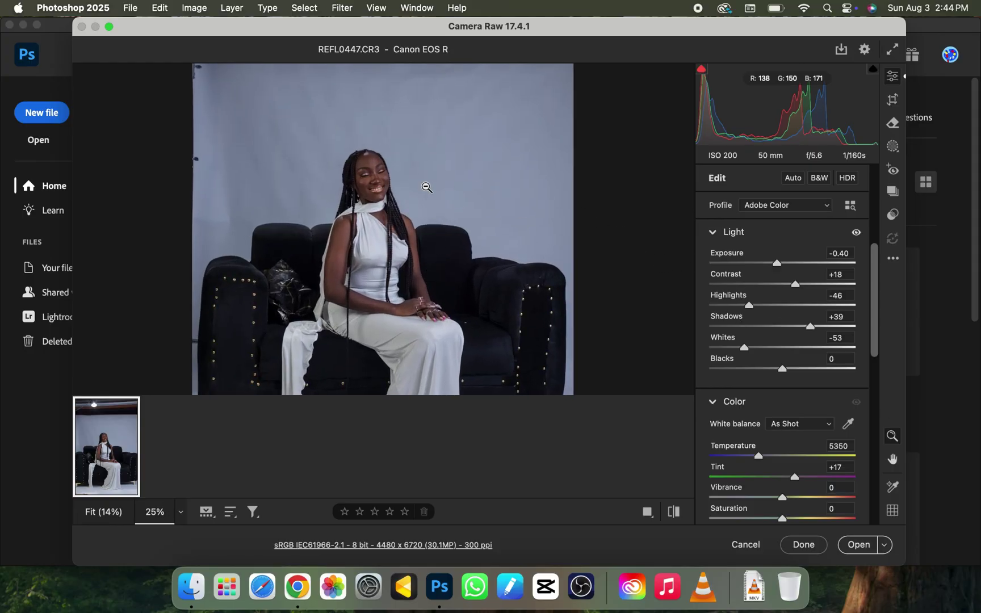
pyautogui.keyDown('alt'); pyautogui.click(454, 287); pyautogui.keyUp('alt')
pyautogui.click(445, 278)
pyautogui.click(859, 545)
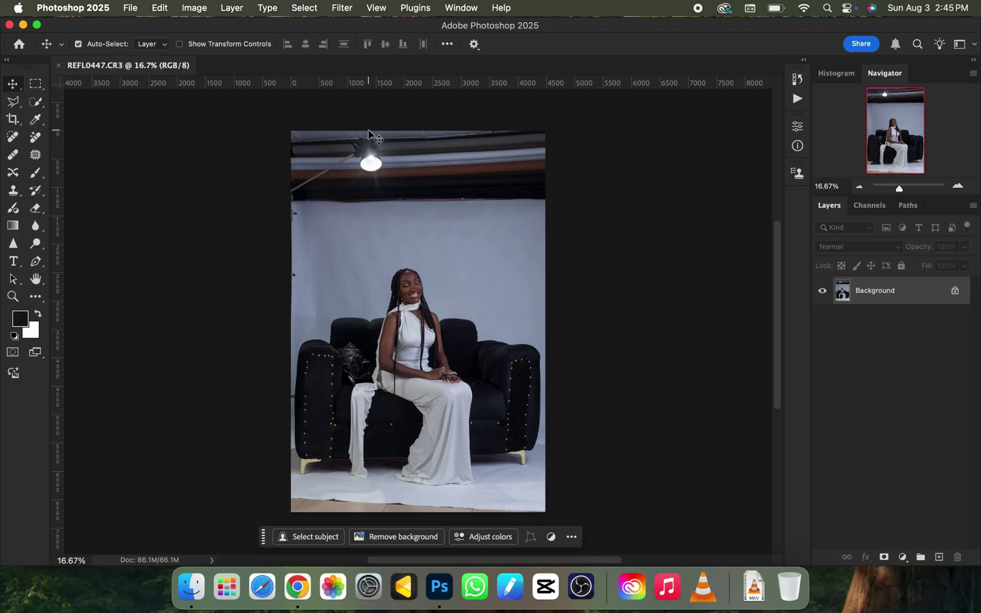
pyautogui.press('super+minus')
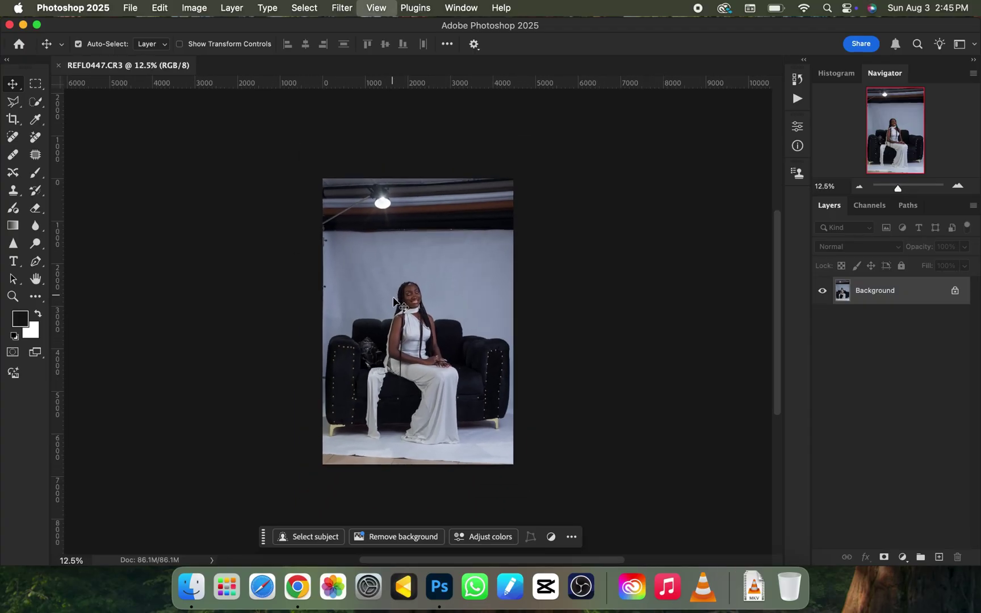
pyautogui.press('super+plus')
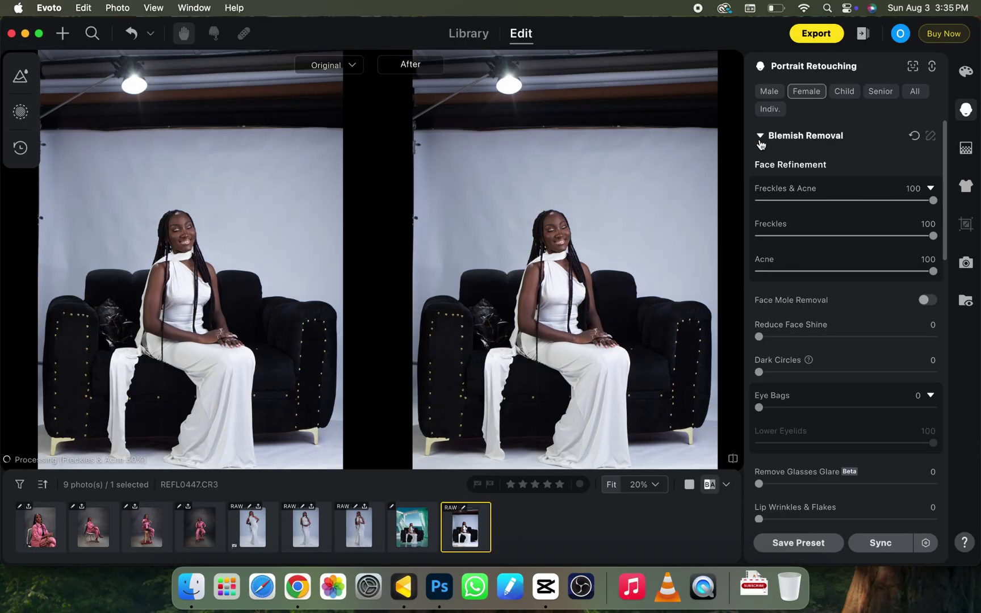
# Set facial skin Frequency Separation to 100, with Low Frequency at 100 and High Frequency at -19
pyautogui.click(761, 136)
pyautogui.click(763, 170)
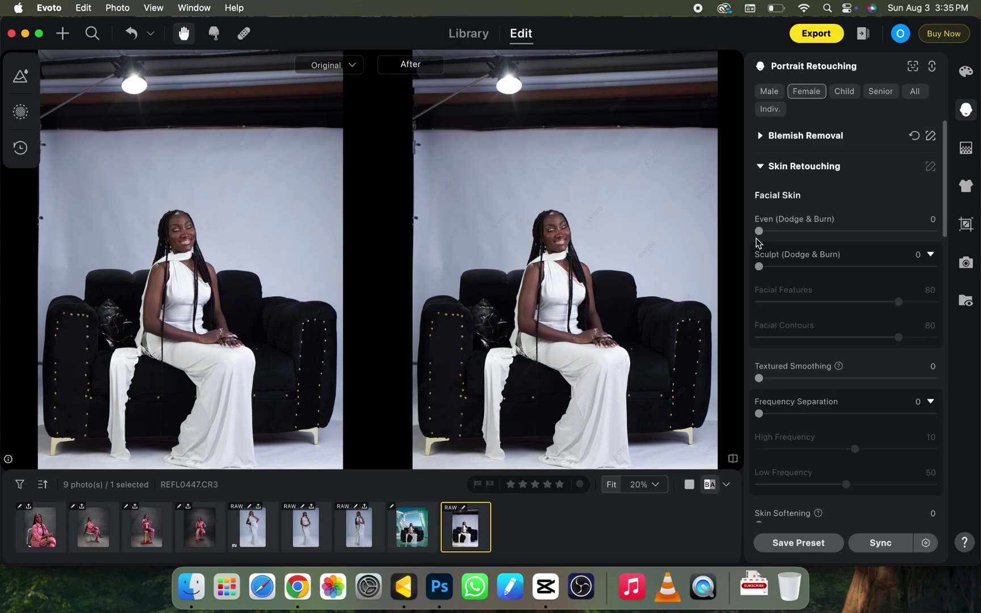
pyautogui.moveTo(759, 413); pyautogui.dragTo(933, 413)
pyautogui.moveTo(846, 484); pyautogui.dragTo(937, 485)
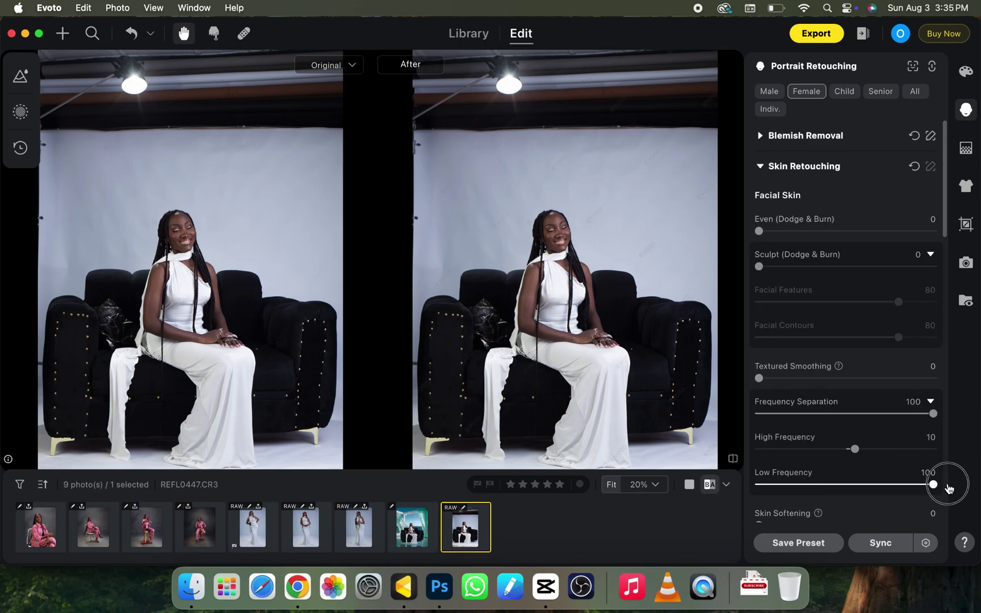
pyautogui.moveTo(855, 449); pyautogui.dragTo(829, 449)
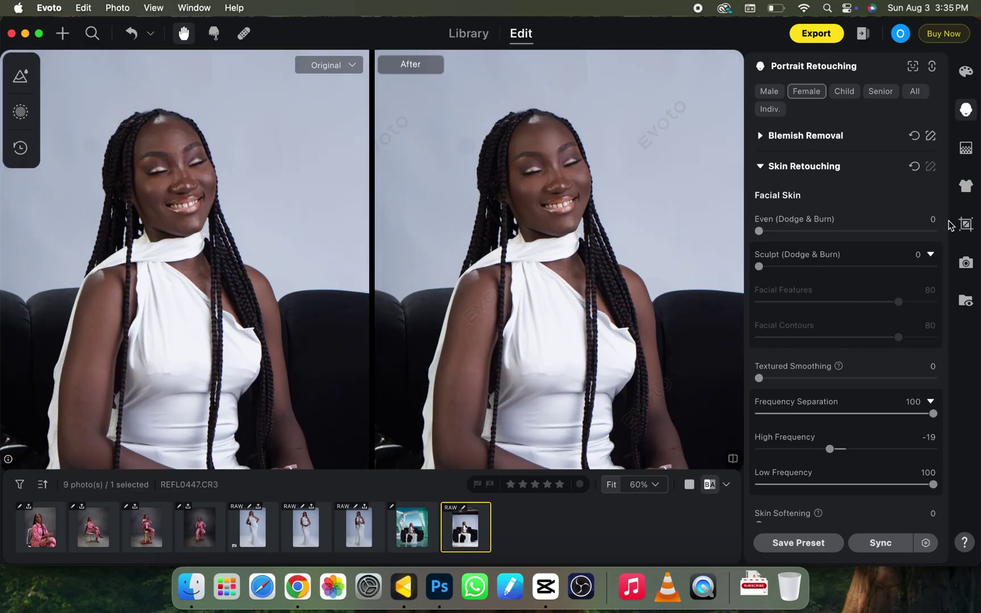
# Raise the facial Sculpt and Even Dodge & Burn amounts and set facial Skin Softening to 95
pyautogui.moveTo(760, 268); pyautogui.dragTo(905, 266)
pyautogui.moveTo(759, 231)
pyautogui.mouseDown()
pyautogui.moveTo(894, 230)
pyautogui.moveTo(868, 231)
pyautogui.mouseUp()
pyautogui.moveTo(945, 230); pyautogui.dragTo(952, 301)
pyautogui.moveTo(759, 257); pyautogui.dragTo(924, 257)
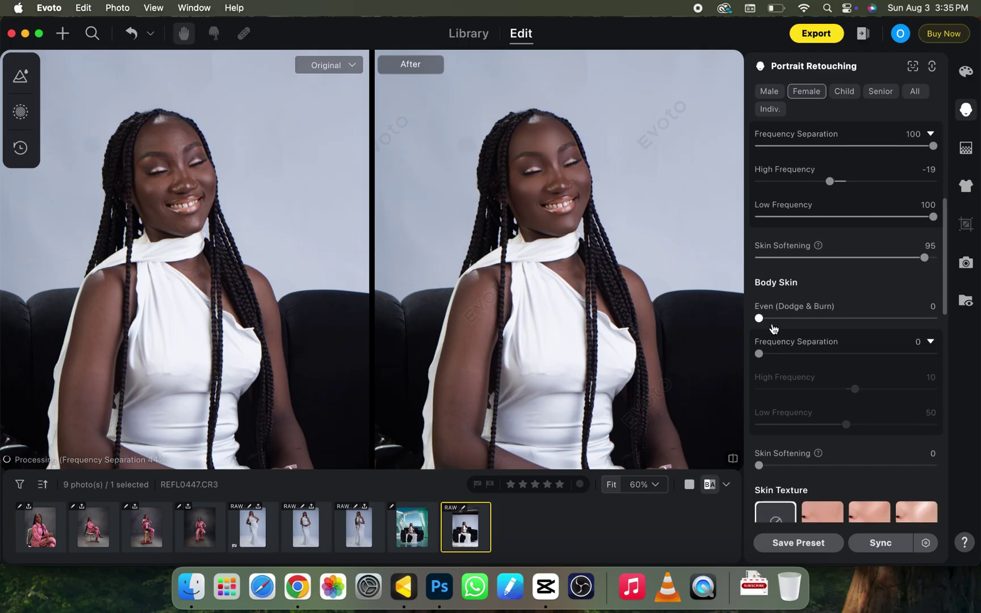
# Set body skin Frequency Separation to 100 and apply the Satin skin texture
pyautogui.moveTo(759, 356); pyautogui.dragTo(934, 353)
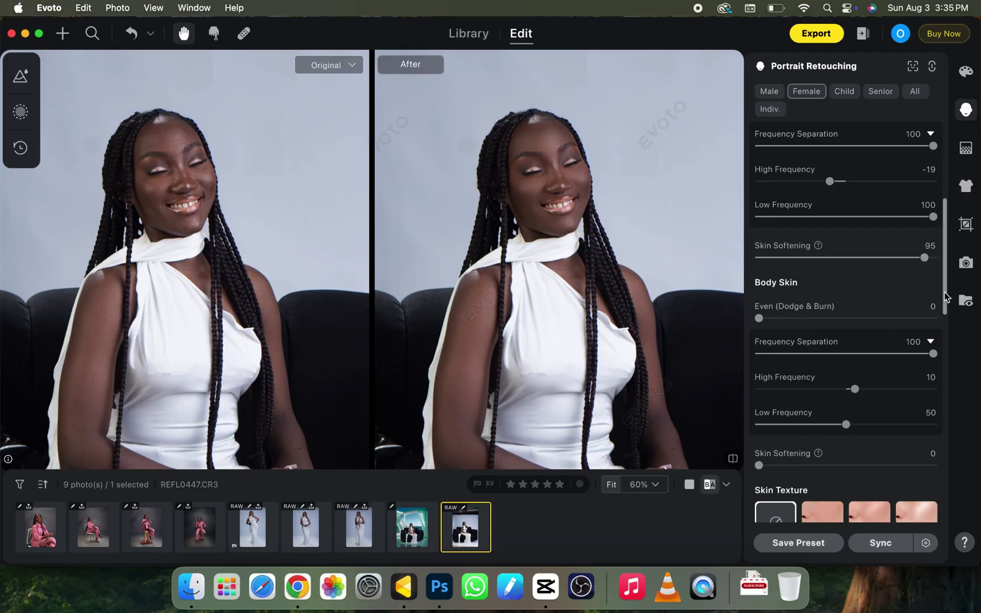
pyautogui.scroll(-10, 909, 341)
pyautogui.click(875, 289)
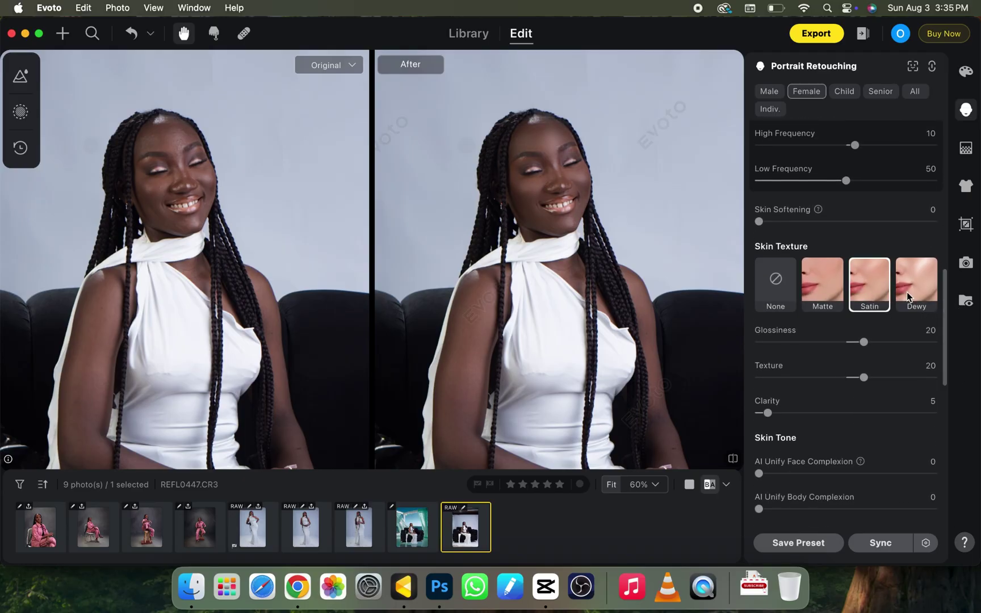
# Apply the muted reddish-brown skin tone at an amount of 84 and set Skin Radiance to 61
pyautogui.moveTo(948, 329); pyautogui.dragTo(950, 369)
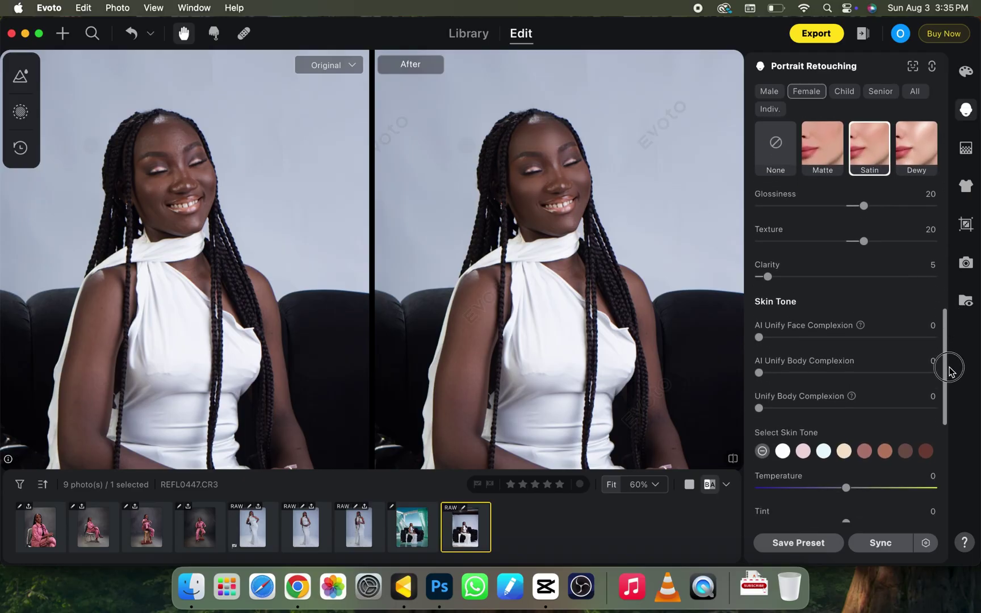
pyautogui.scroll(-3, 847, 352)
pyautogui.click(865, 335)
pyautogui.moveTo(760, 469); pyautogui.dragTo(866, 469)
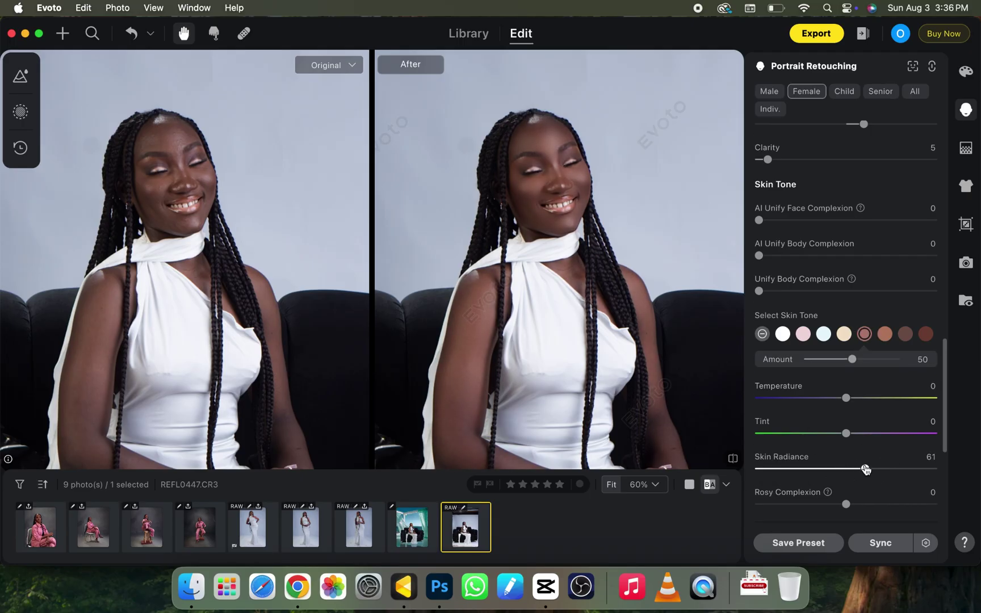
pyautogui.moveTo(852, 359); pyautogui.dragTo(881, 359)
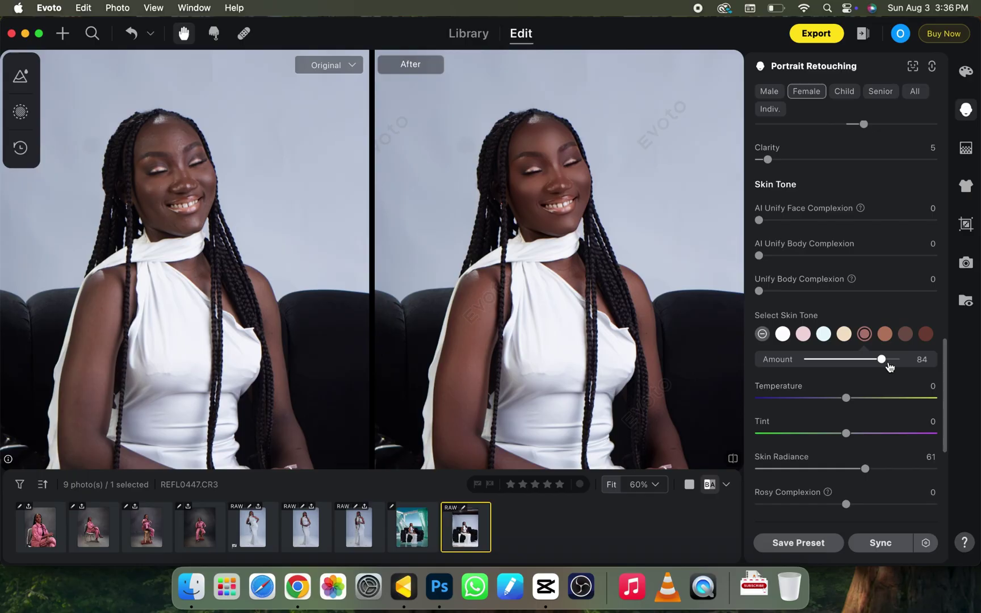
# Raise Skin Radiance slightly further and increase Rosy Complexion
pyautogui.moveTo(946, 373); pyautogui.dragTo(946, 408)
pyautogui.moveTo(866, 345); pyautogui.dragTo(883, 345)
pyautogui.moveTo(846, 381); pyautogui.dragTo(870, 388)
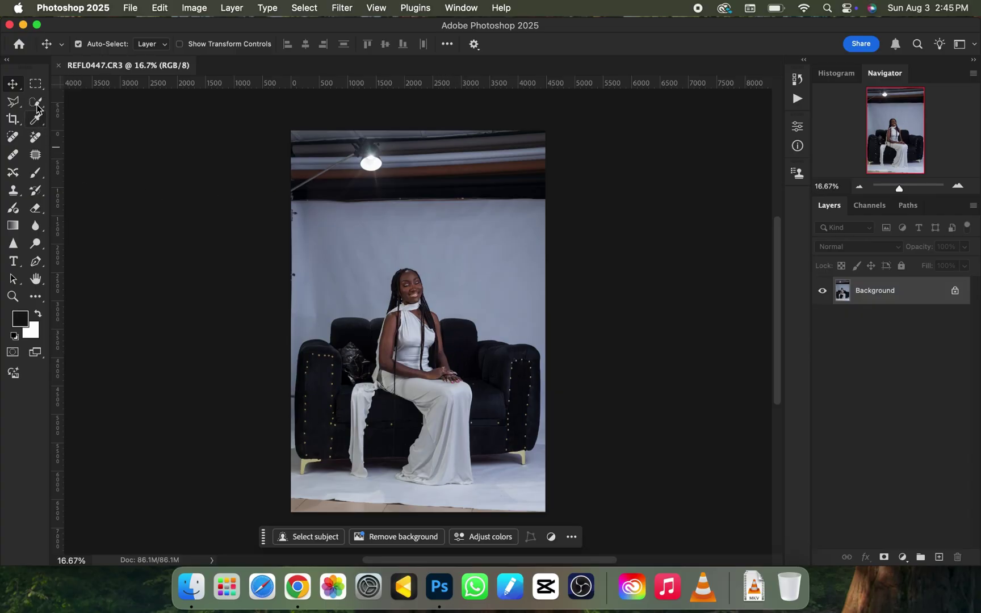
# Crop the photo at a 4:5 ratio with the frame extended beyond all its edges to add white canvas
pyautogui.click(14, 119)
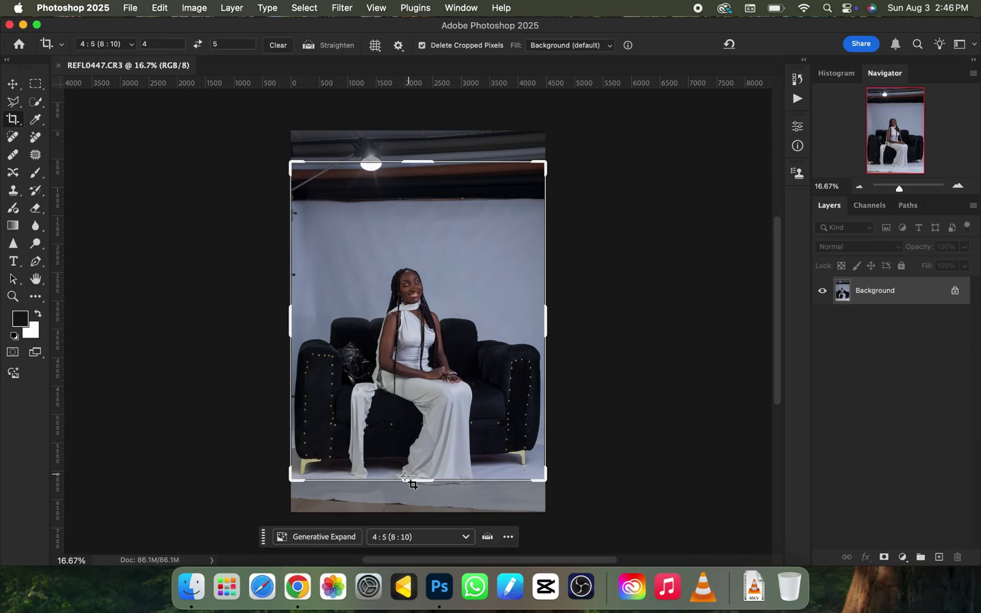
pyautogui.moveTo(419, 484); pyautogui.dragTo(416, 506)
pyautogui.moveTo(421, 146); pyautogui.dragTo(415, 116)
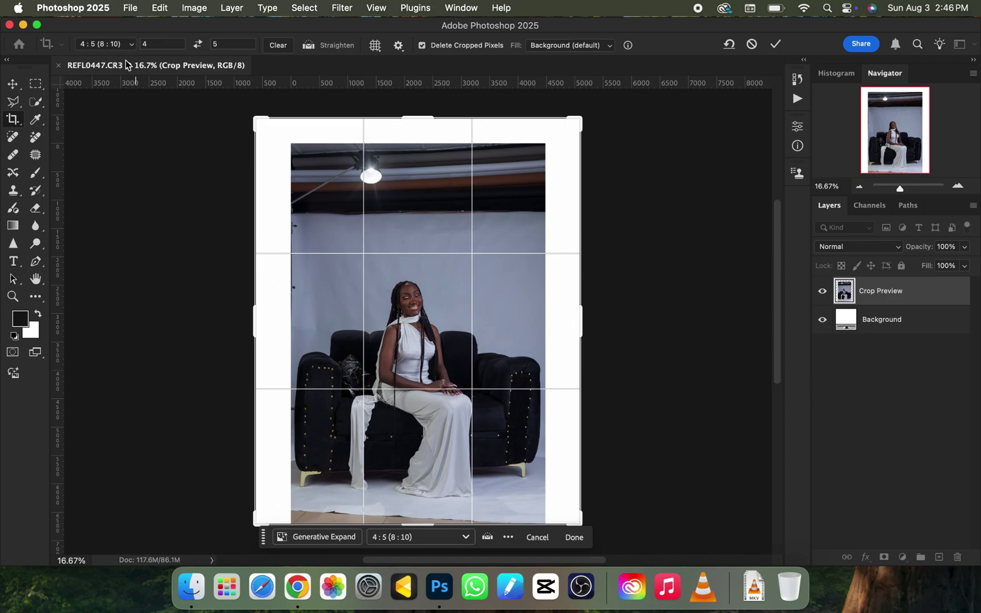
pyautogui.press('super+minus')
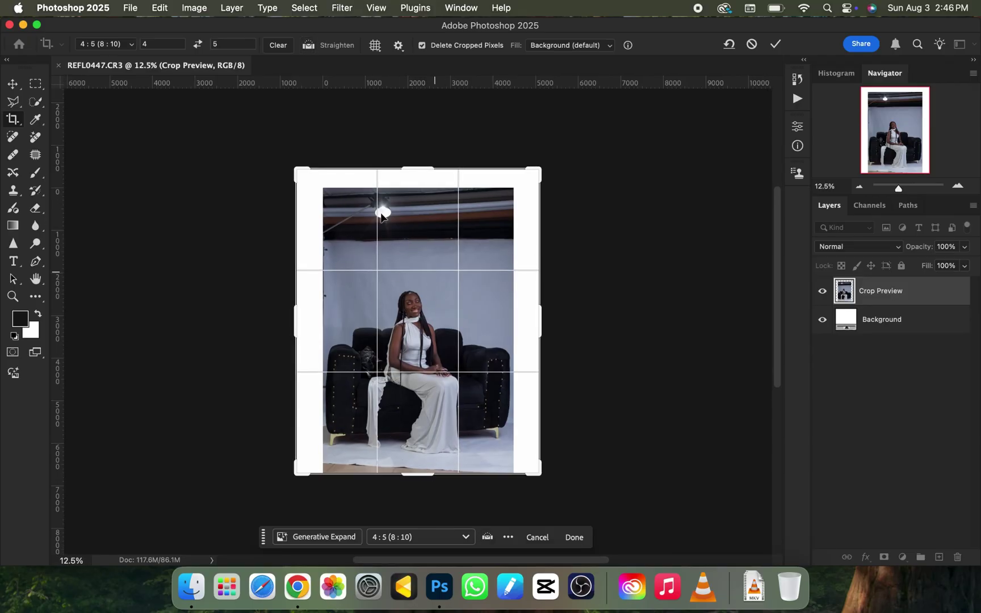
pyautogui.moveTo(418, 480); pyautogui.dragTo(414, 488)
pyautogui.press('Return')
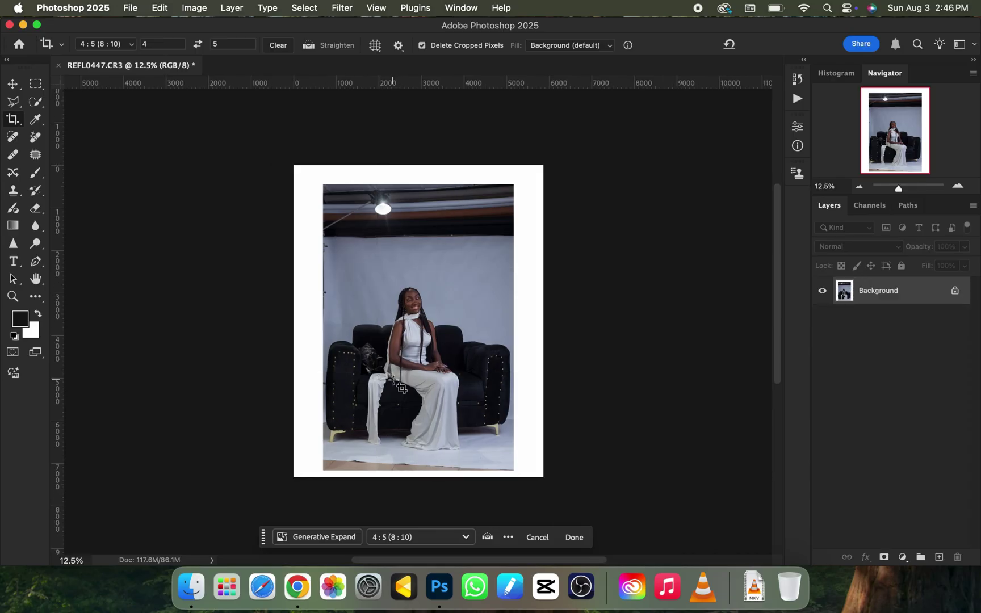
# Duplicate the Background layer of the expanded photo
pyautogui.press('super+plus')
pyautogui.press('super+minus')
pyautogui.press('super+plus')
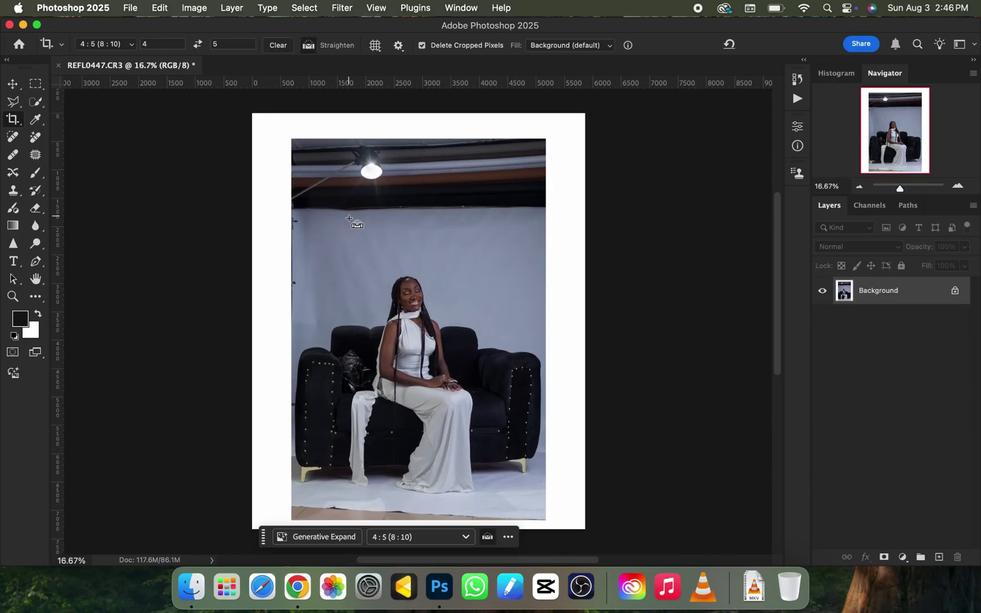
pyautogui.press('super+plus')
pyautogui.press('super+minus')
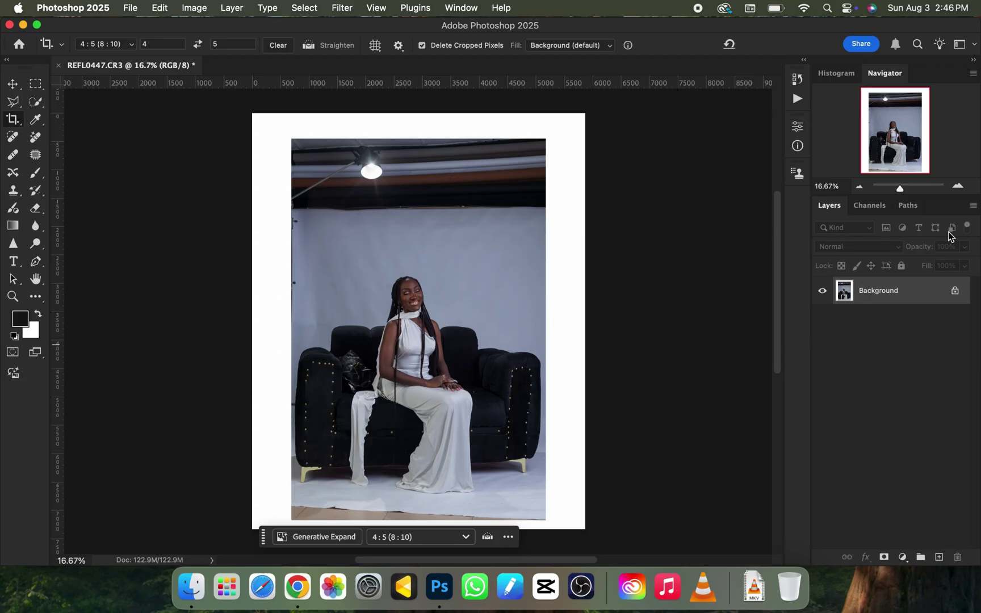
pyautogui.click(957, 185)
pyautogui.press('super+j')
pyautogui.press('super+minus')
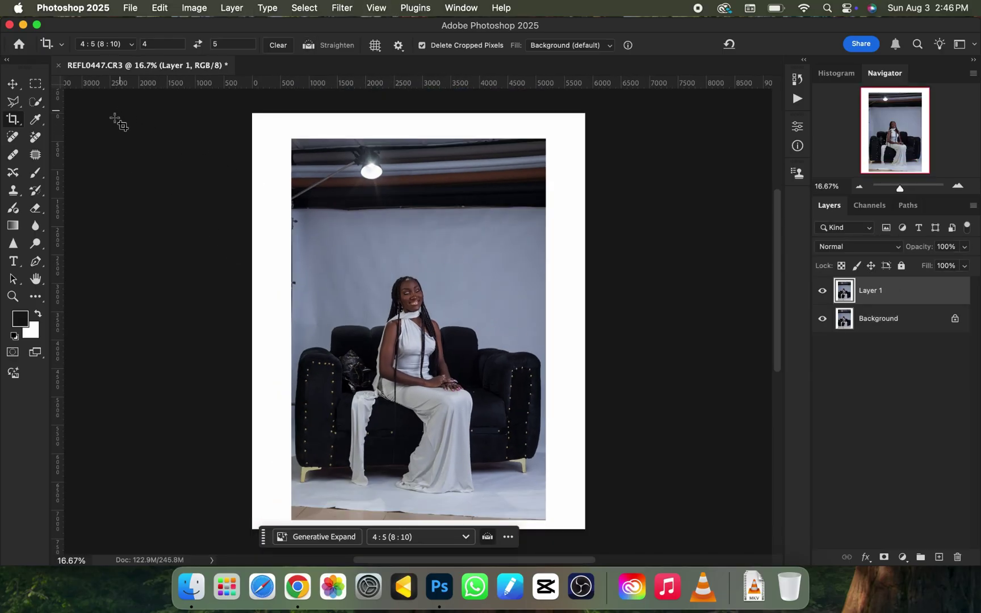
# Select the seated woman on the duplicated layer with Select Subject
pyautogui.click(37, 102)
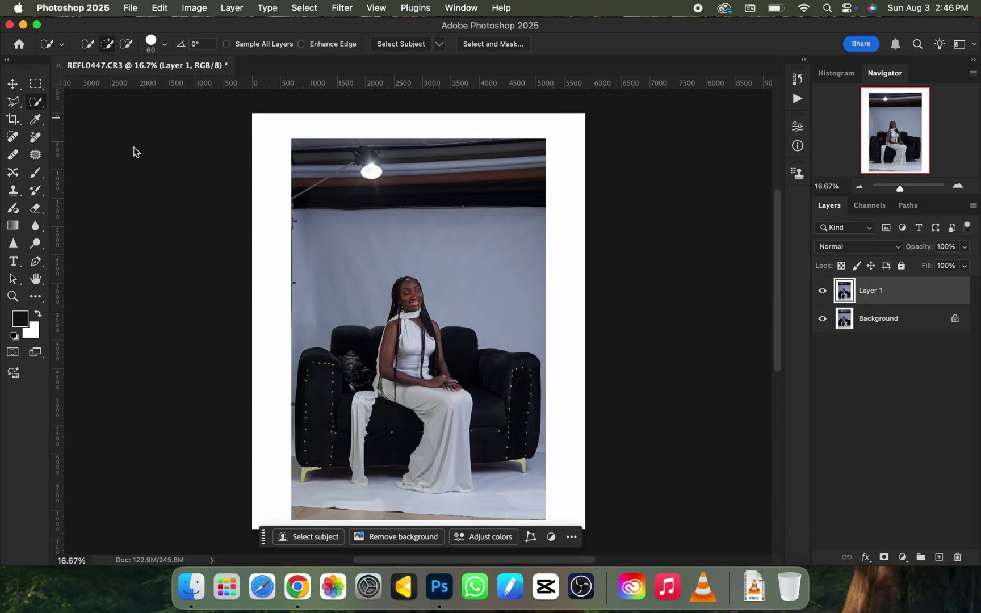
pyautogui.click(397, 44)
pyautogui.press('super+plus')
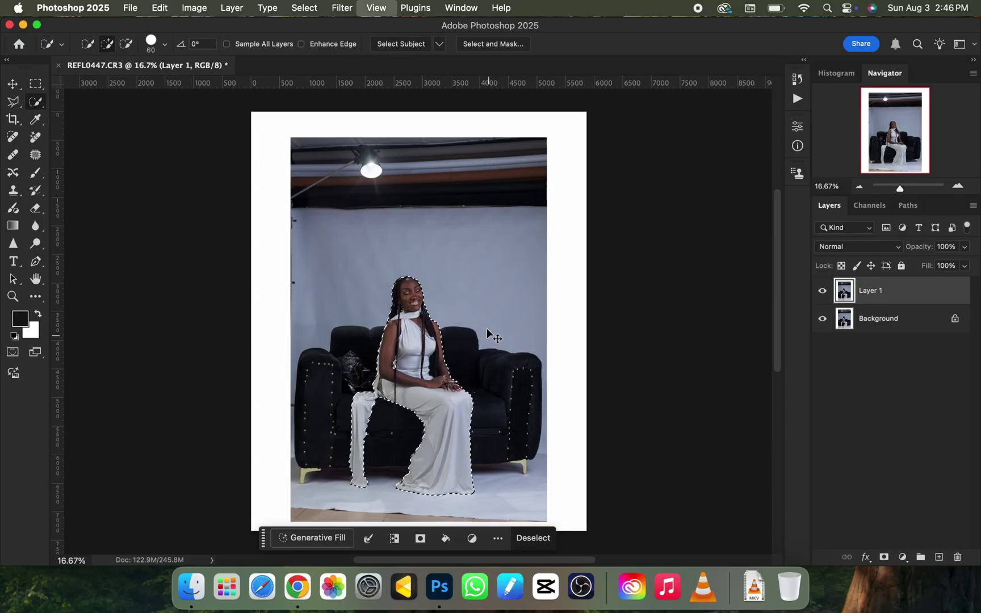
pyautogui.press('super+minus')
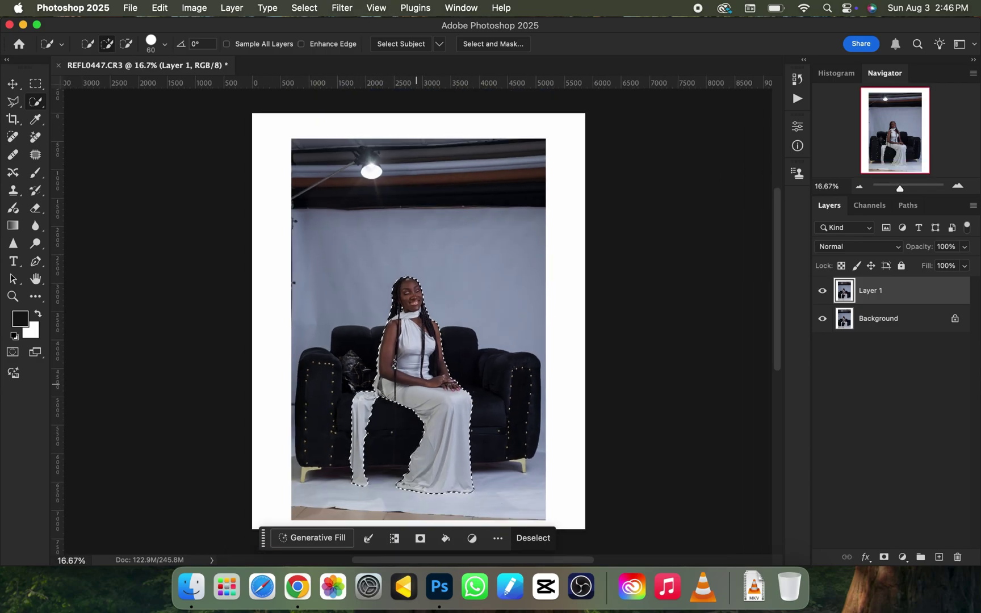
# Enlarge the Quick Selection brush to 600 and add the black sofa on both sides of the woman to the selection
pyautogui.press(']')
pyautogui.press(']')
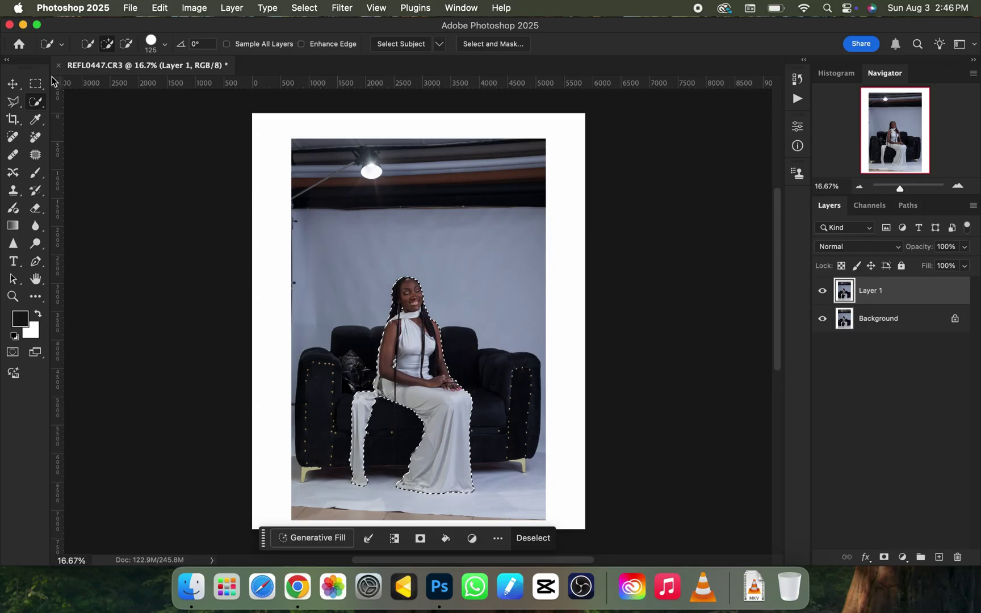
pyautogui.press(']')
pyautogui.press(']')
pyautogui.press(']')
pyautogui.press(']')
pyautogui.press(']')
pyautogui.press(']')
pyautogui.press(']')
pyautogui.press(']')
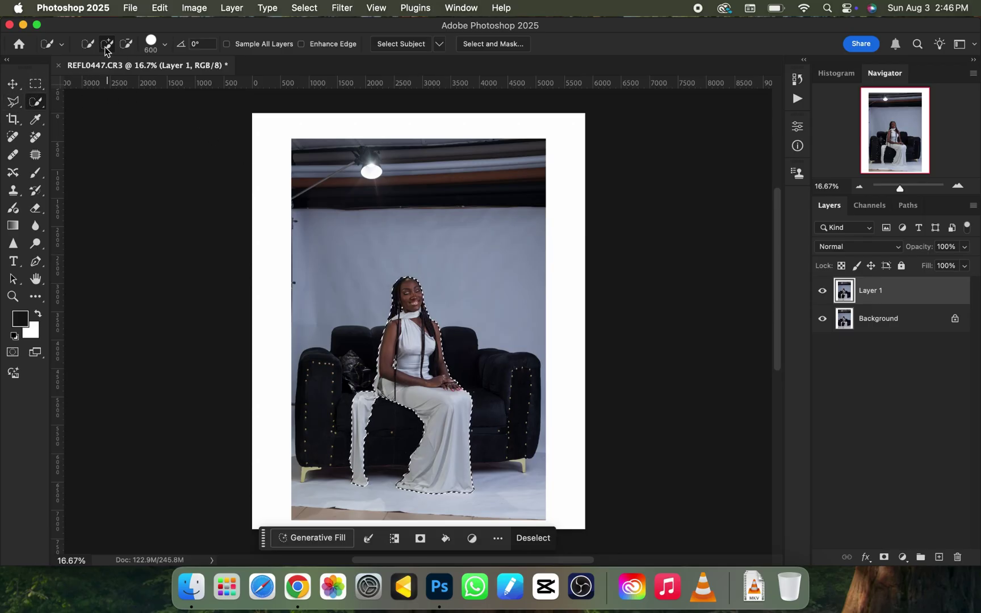
pyautogui.moveTo(453, 351); pyautogui.dragTo(474, 378)
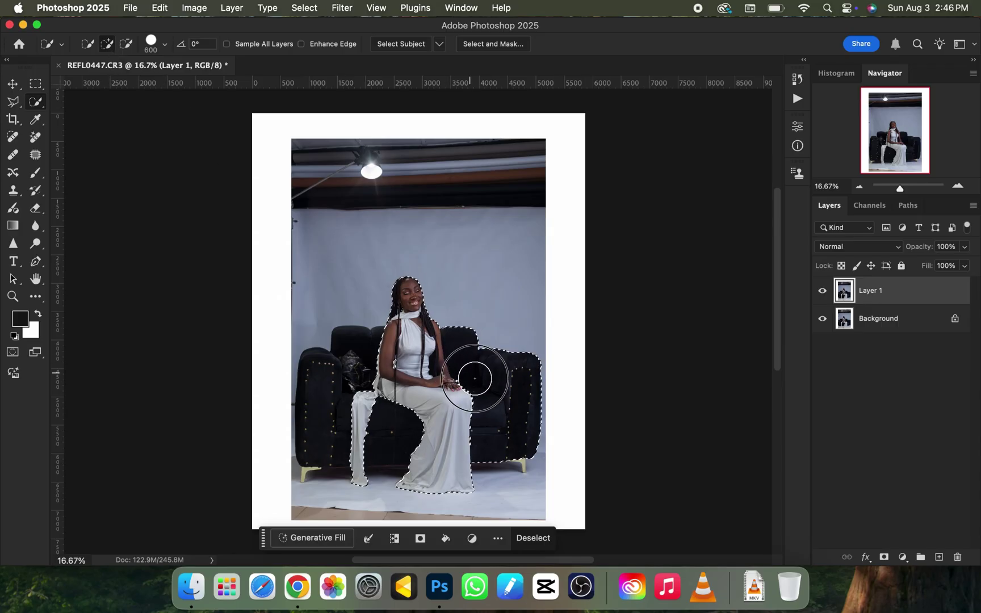
pyautogui.moveTo(355, 372)
pyautogui.mouseDown()
pyautogui.moveTo(332, 383)
pyautogui.moveTo(349, 387)
pyautogui.mouseUp()
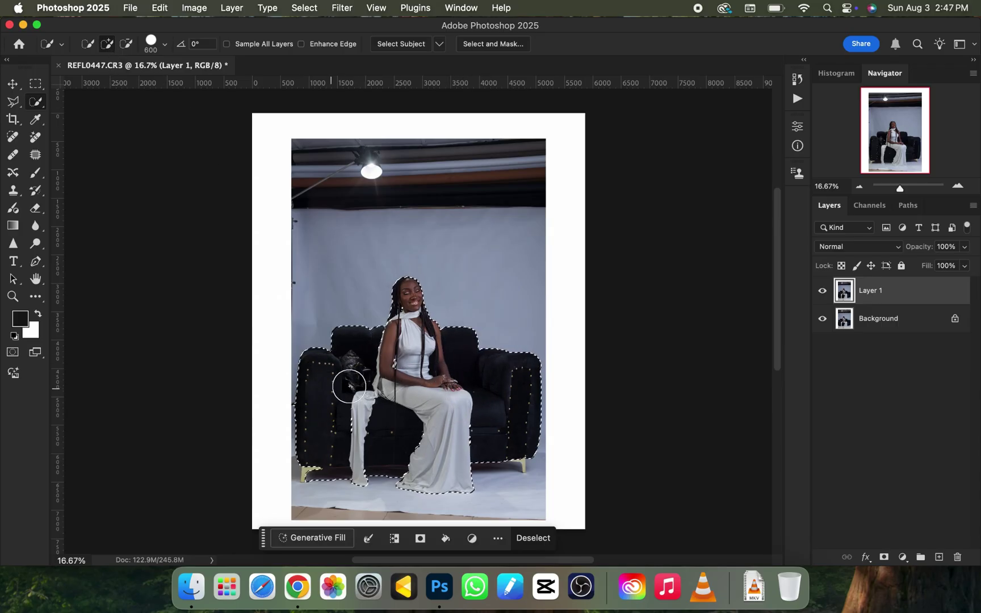
# Add the gold leg at the sofa's right end to the selection by outlining it with the Polygonal Lasso
pyautogui.scroll(4, 408, 366)
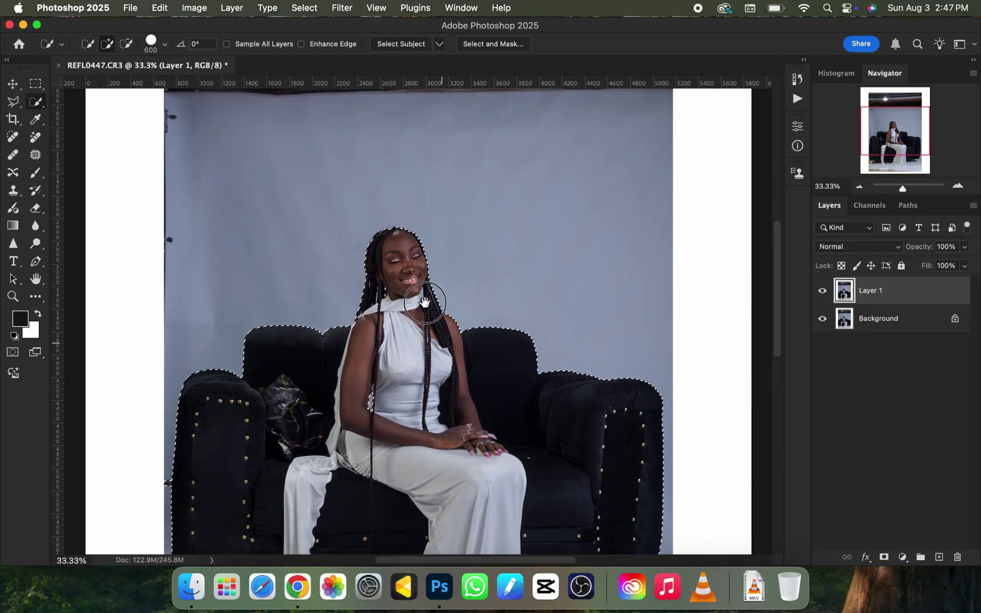
pyautogui.moveTo(459, 422); pyautogui.dragTo(356, 204)
pyautogui.scroll(2, 526, 344)
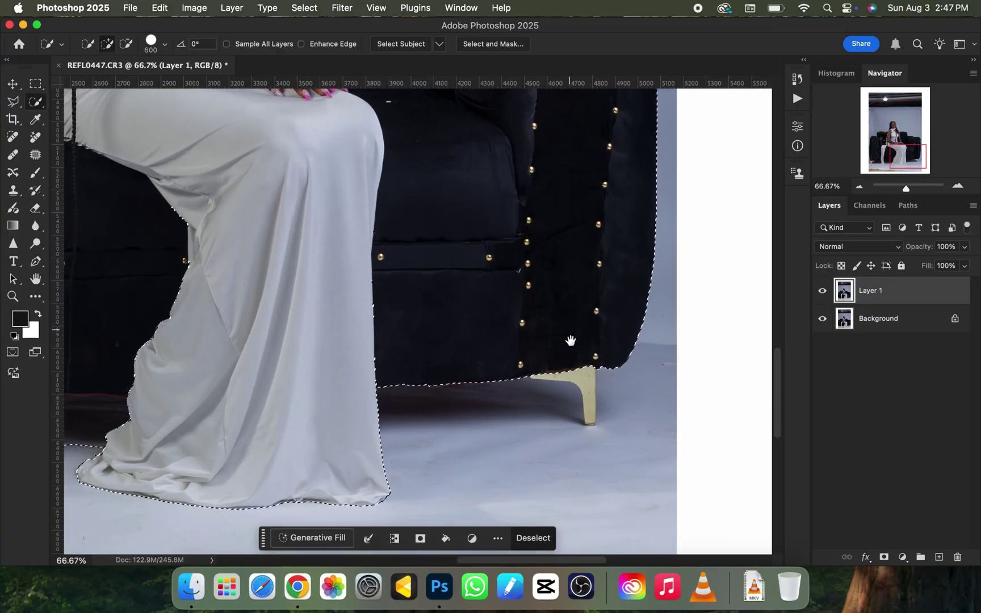
pyautogui.moveTo(572, 344); pyautogui.dragTo(547, 295)
pyautogui.click(13, 102)
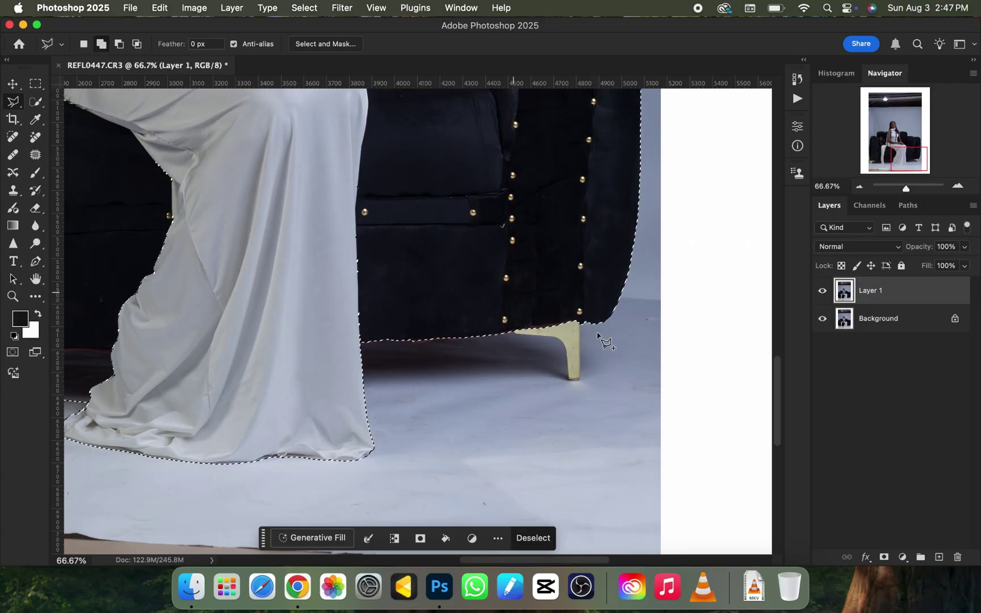
pyautogui.click(578, 322)
pyautogui.click(581, 348)
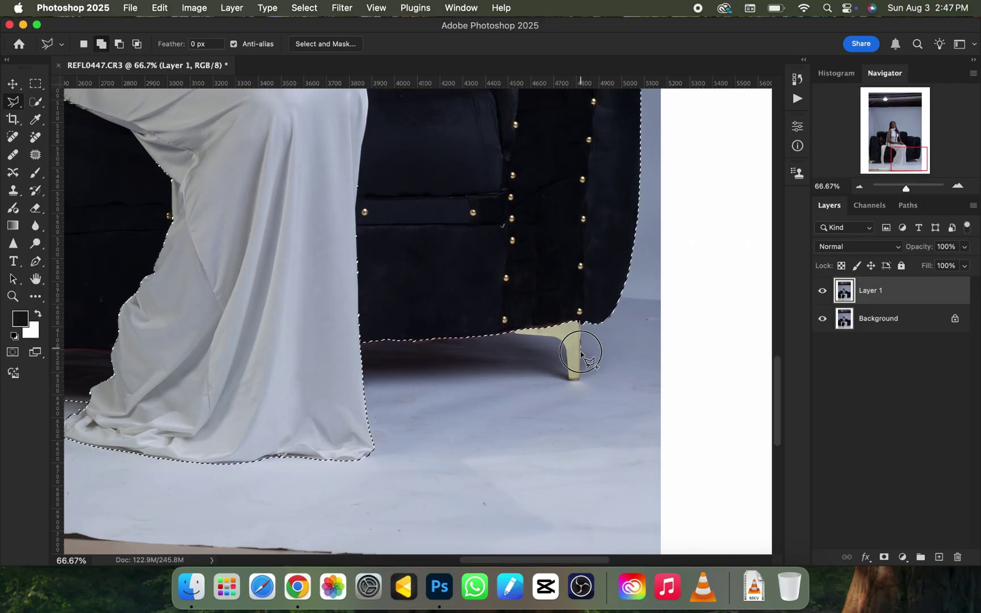
pyautogui.click(580, 379)
pyautogui.click(569, 380)
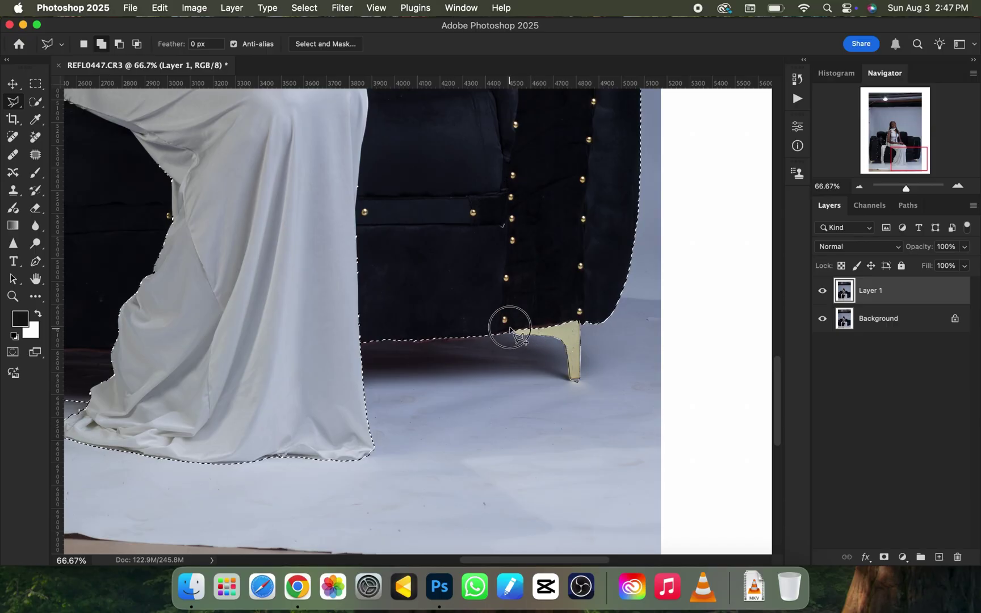
pyautogui.click(587, 307)
# Add the missing edge of the gold leg at the sofa's left end to the selection with the Polygonal Lasso
pyautogui.moveTo(250, 250); pyautogui.dragTo(482, 256)
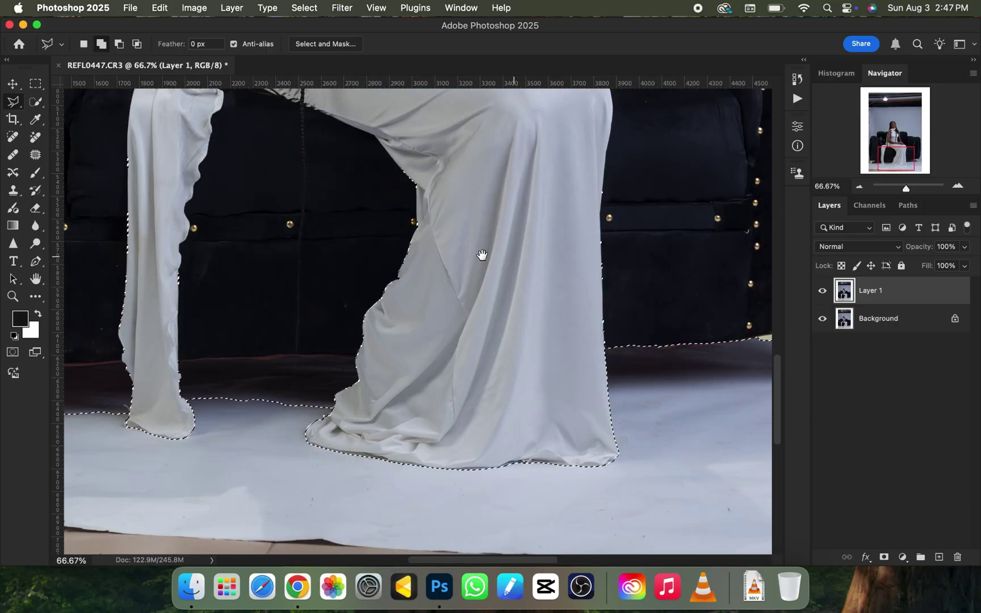
pyautogui.moveTo(335, 268); pyautogui.dragTo(372, 299)
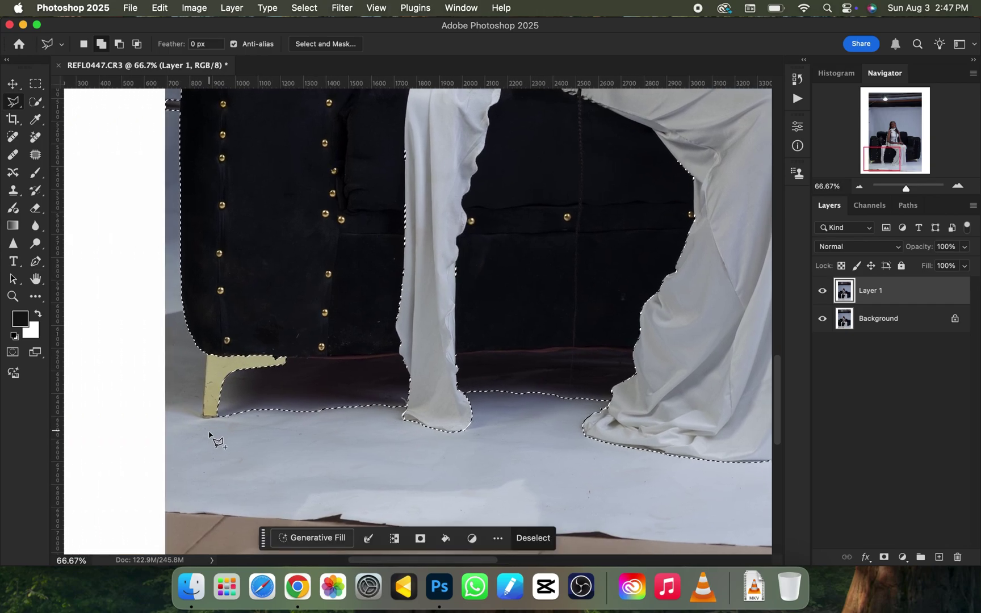
pyautogui.click(219, 417)
pyautogui.click(203, 419)
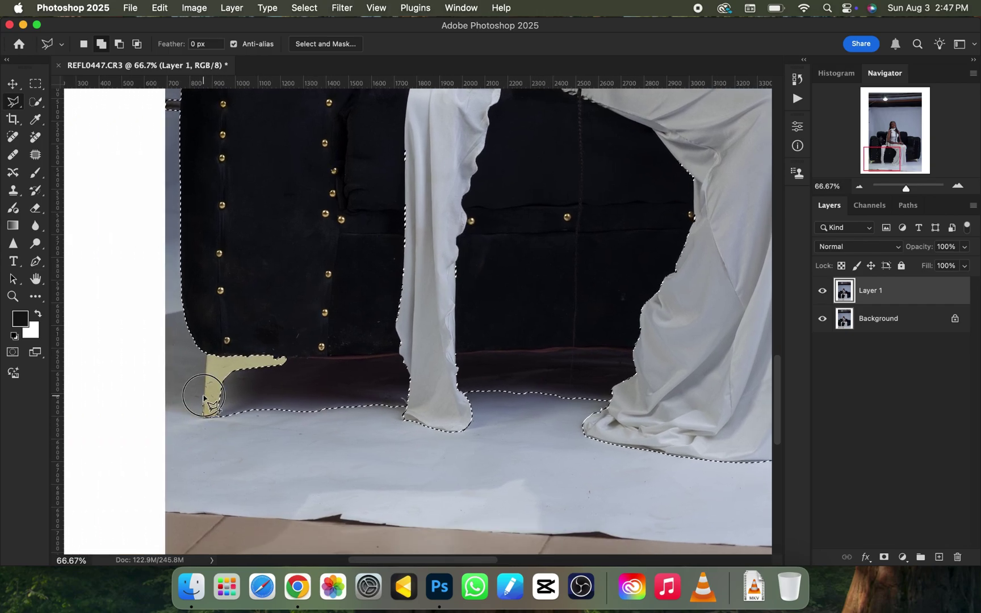
pyautogui.click(284, 362)
# Subtract the shadowed floor area under the sofa between the two falls of the dress from the selection
pyautogui.click(119, 44)
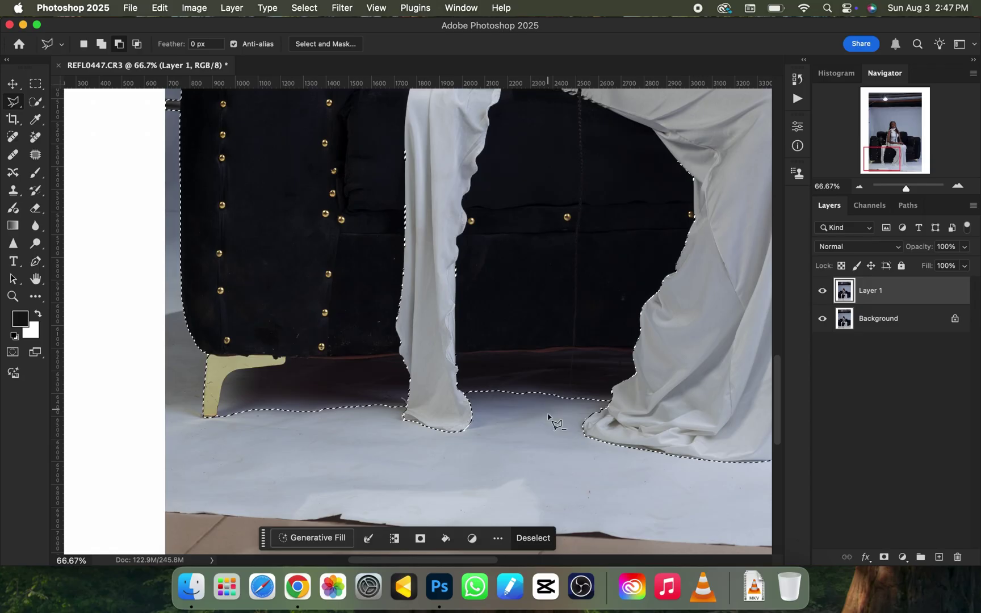
pyautogui.click(610, 400)
pyautogui.click(633, 348)
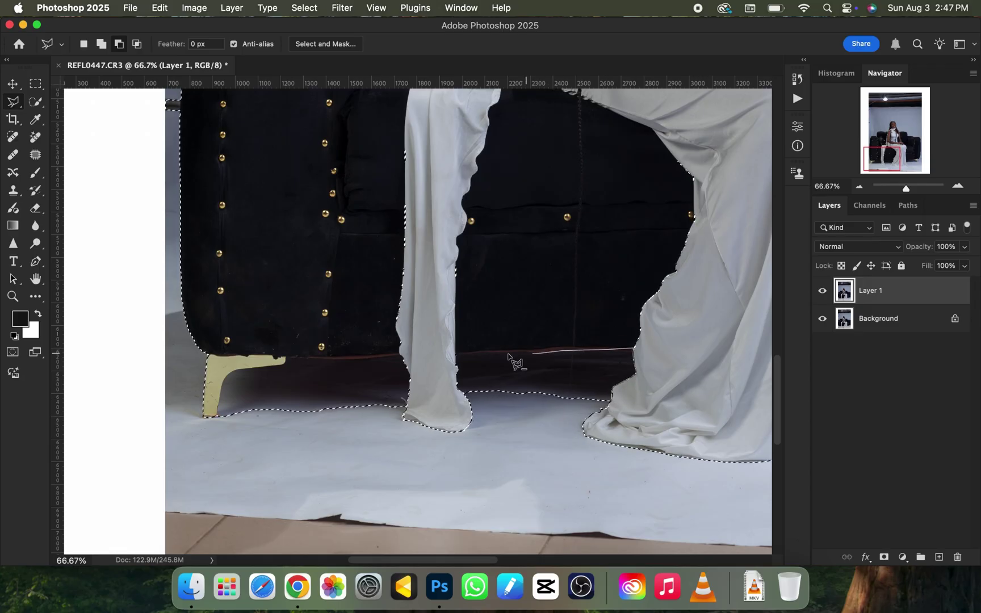
pyautogui.click(456, 353)
pyautogui.doubleClick(457, 369)
# Check the selection edge around the woman's head and feather the selection by 2.0 pixels
pyautogui.scroll(10, 457, 369)
pyautogui.scroll(5, 477, 339)
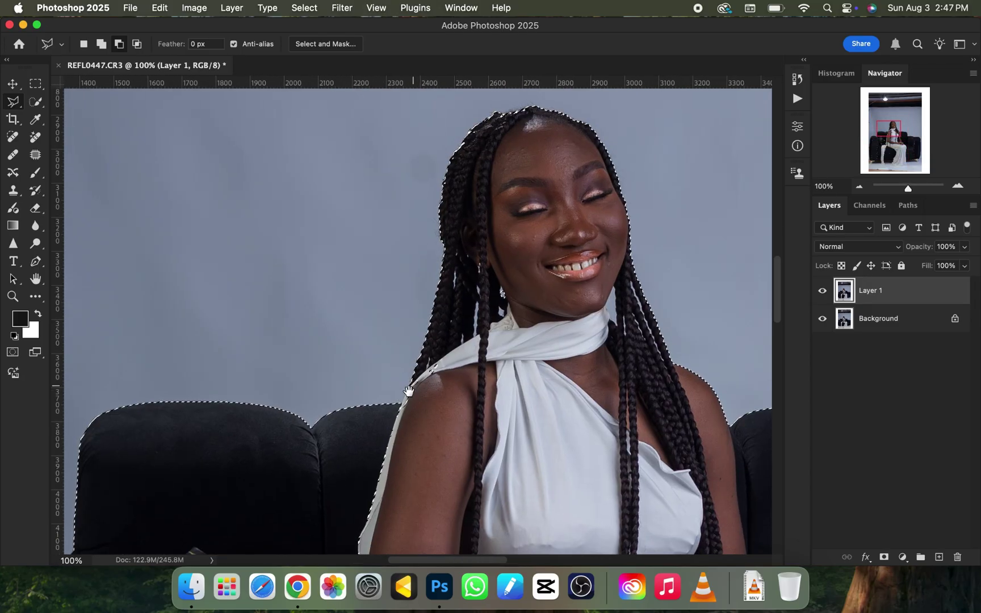
pyautogui.scroll(-5, 400, 410)
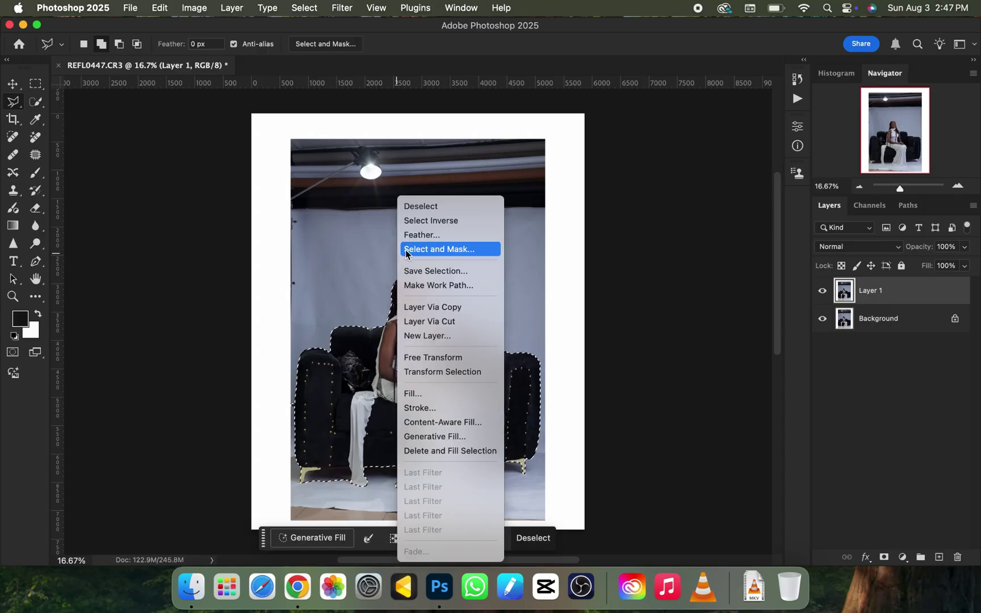
pyautogui.click(414, 235)
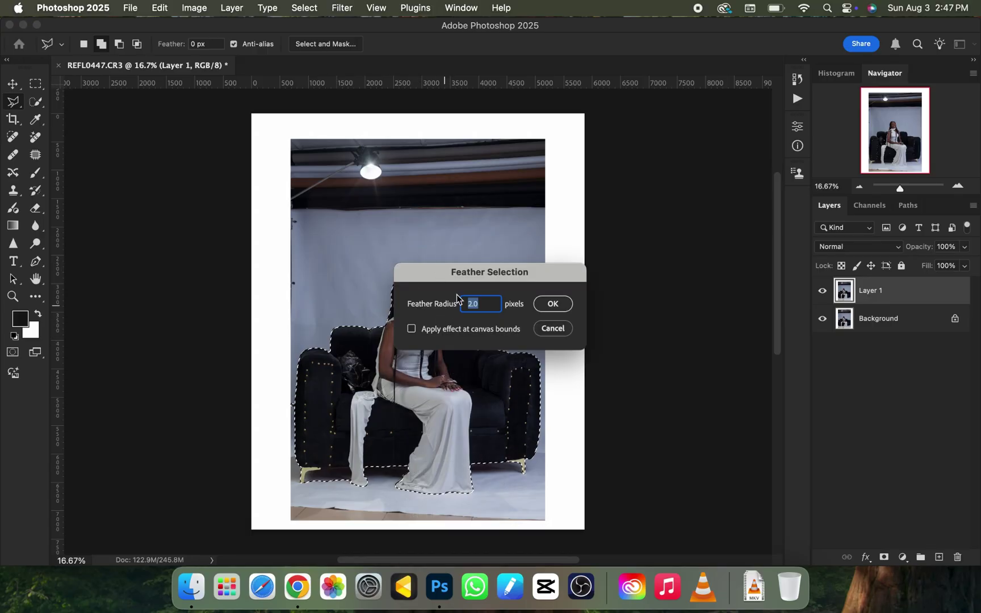
pyautogui.press('Return')
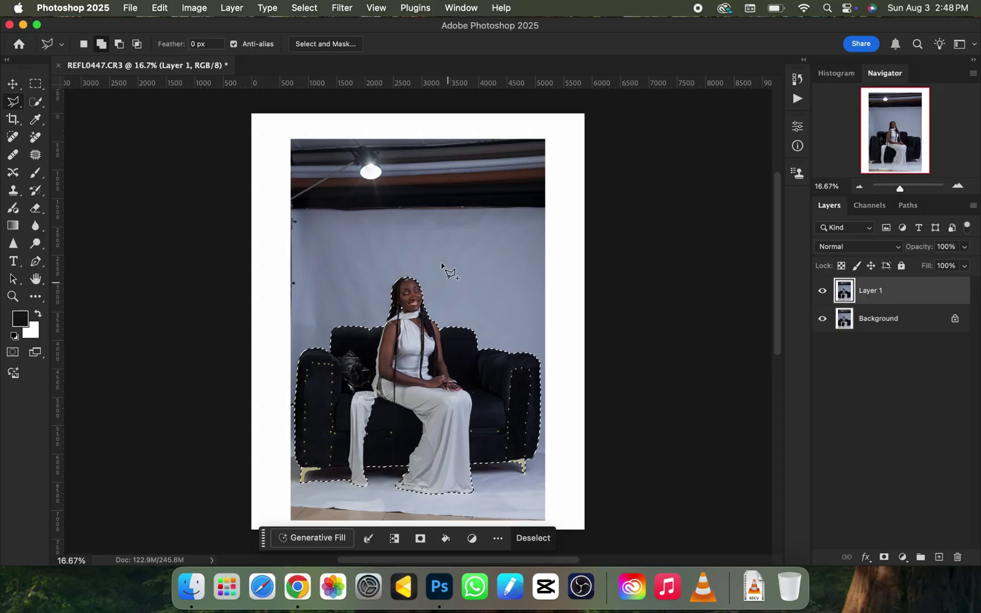
# Mask Layer 1 with the feathered selection, and check the cutout by hiding the Background layer briefly before showing it again
pyautogui.press('super+equal')
pyautogui.moveTo(345, 474); pyautogui.dragTo(415, 230)
pyautogui.press('super+minus')
pyautogui.press('super+minus')
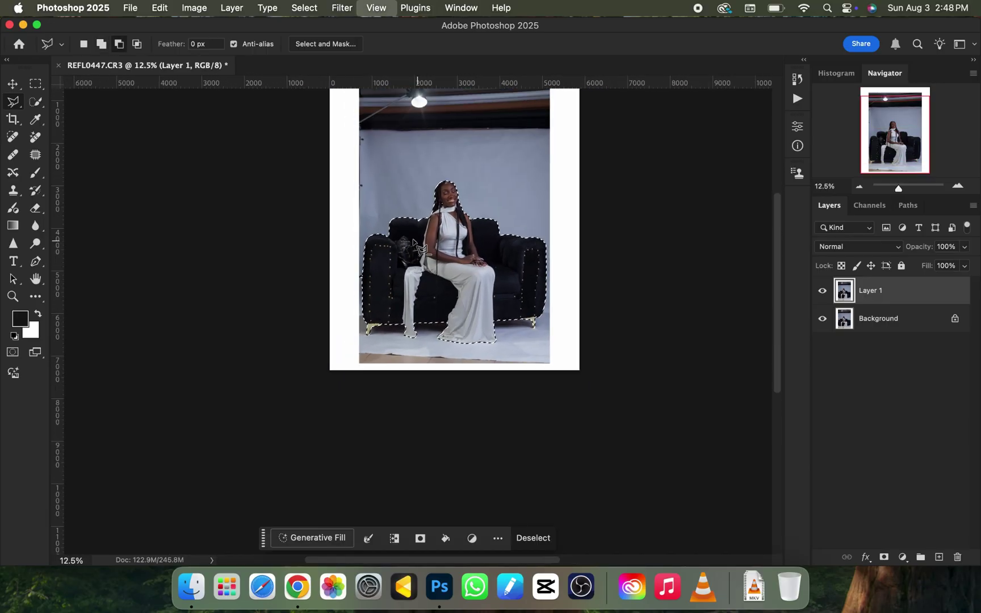
pyautogui.click(884, 558)
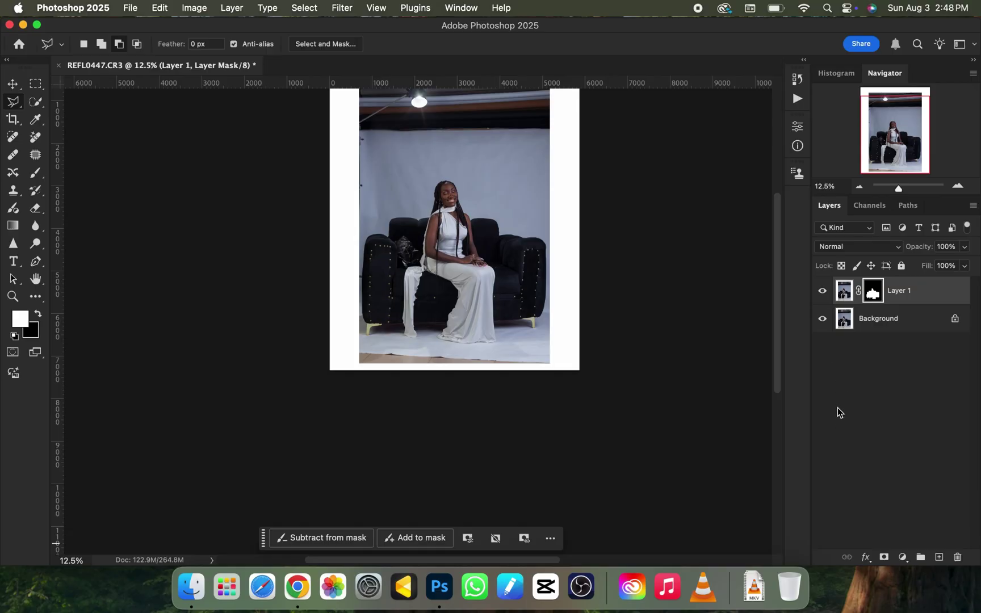
pyautogui.click(822, 322)
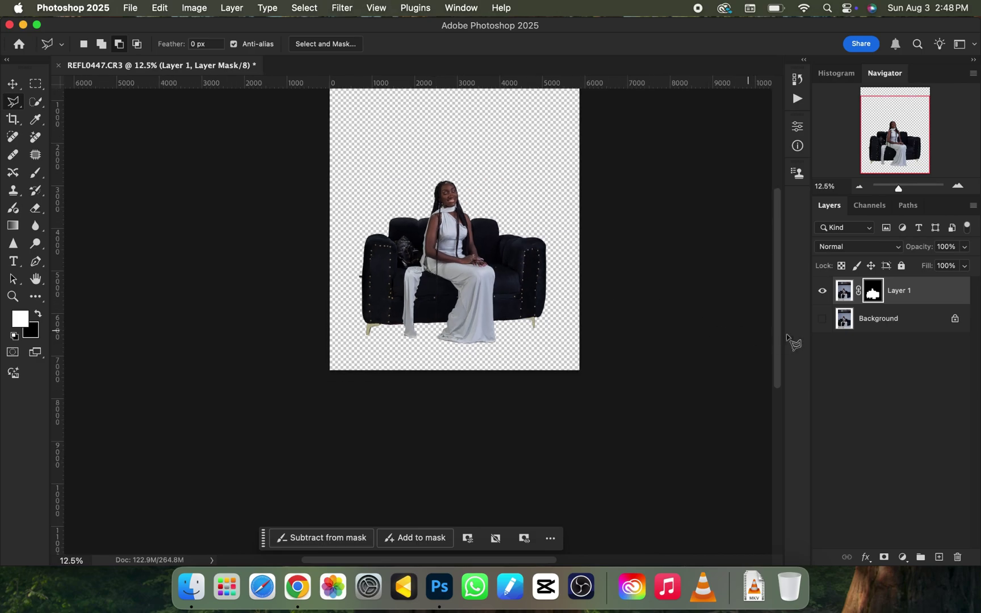
pyautogui.click(823, 320)
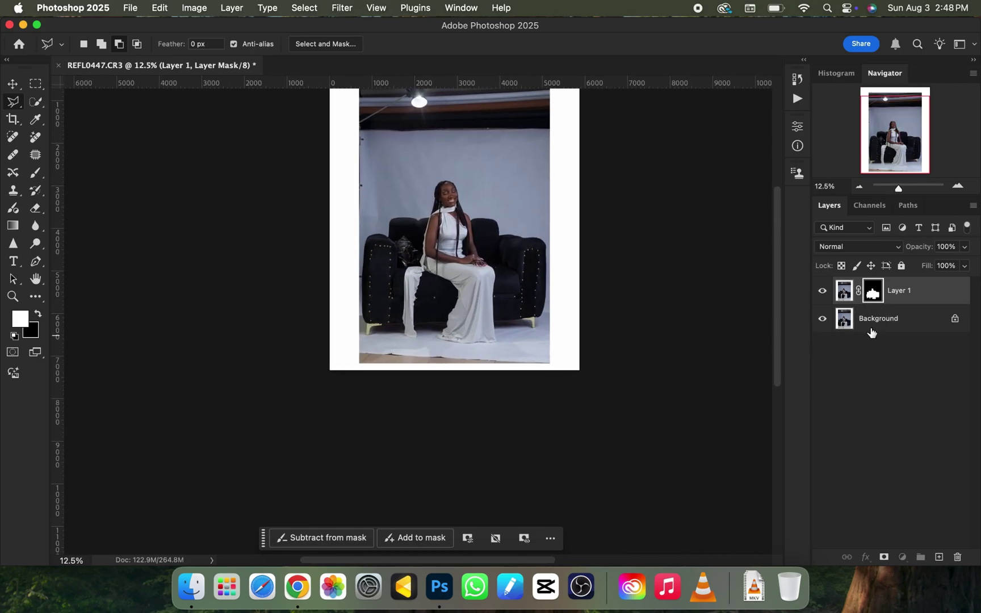
# Start placing an embedded image above the Background layer and browse the Reflex drive for a backdrop
pyautogui.click(872, 332)
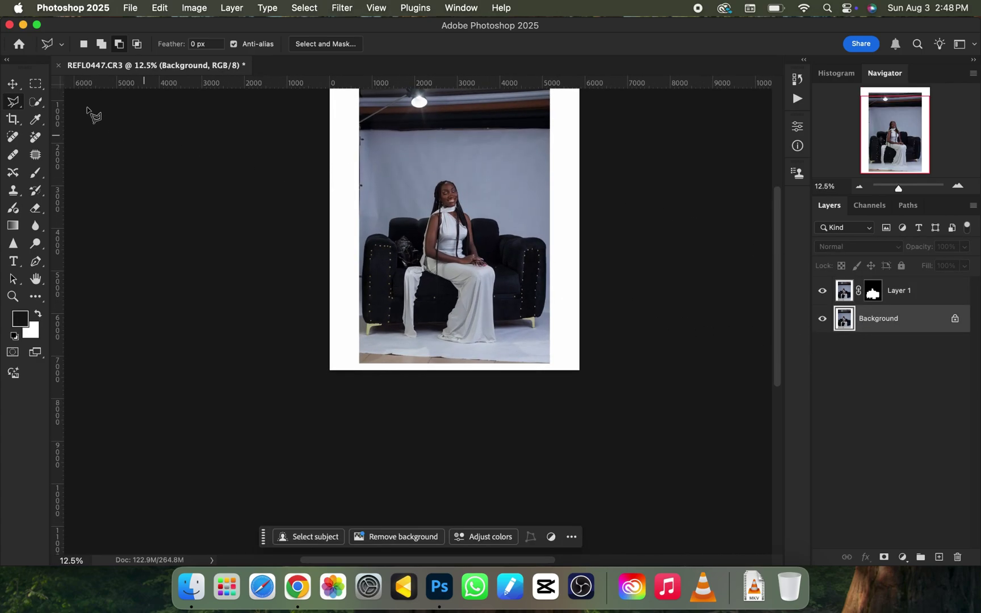
pyautogui.click(130, 8)
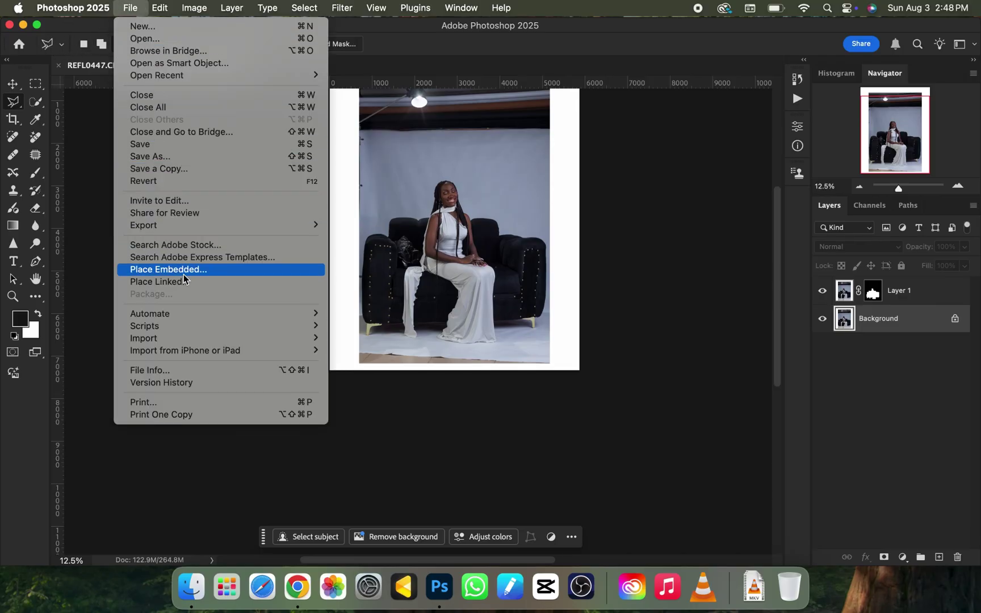
pyautogui.click(202, 270)
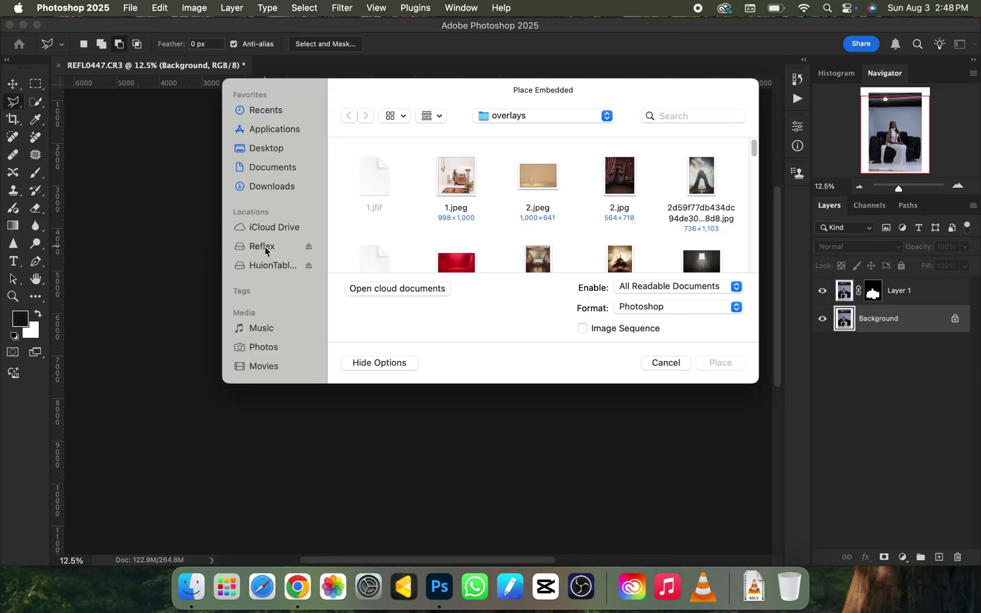
pyautogui.click(264, 250)
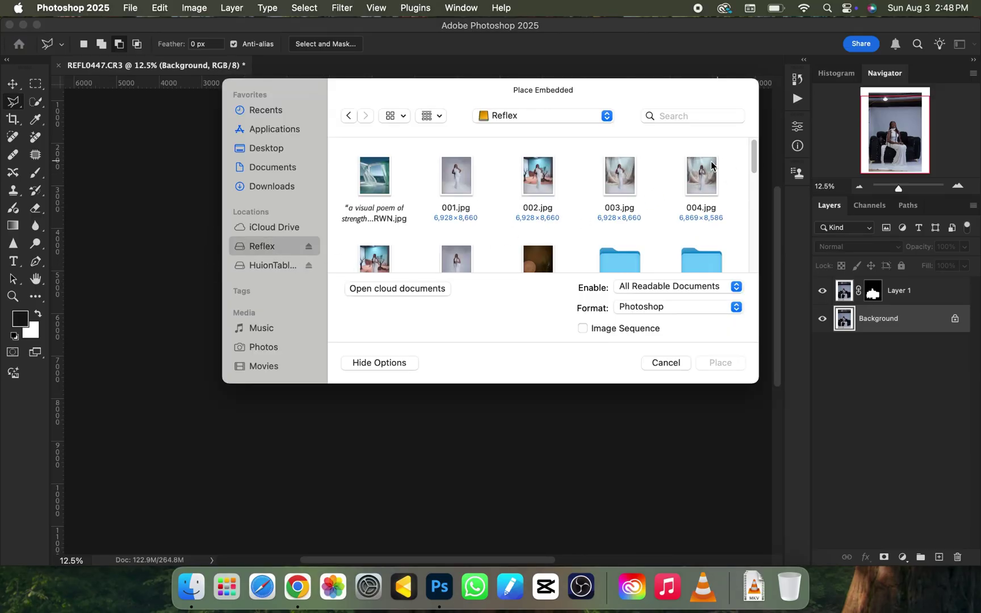
pyautogui.scroll(-5, 753, 160)
pyautogui.scroll(5, 746, 158)
# Switch to Chrome and examine the generated seaside curtain and wall-decoration backdrops on Leonardo.Ai
pyautogui.click(297, 586)
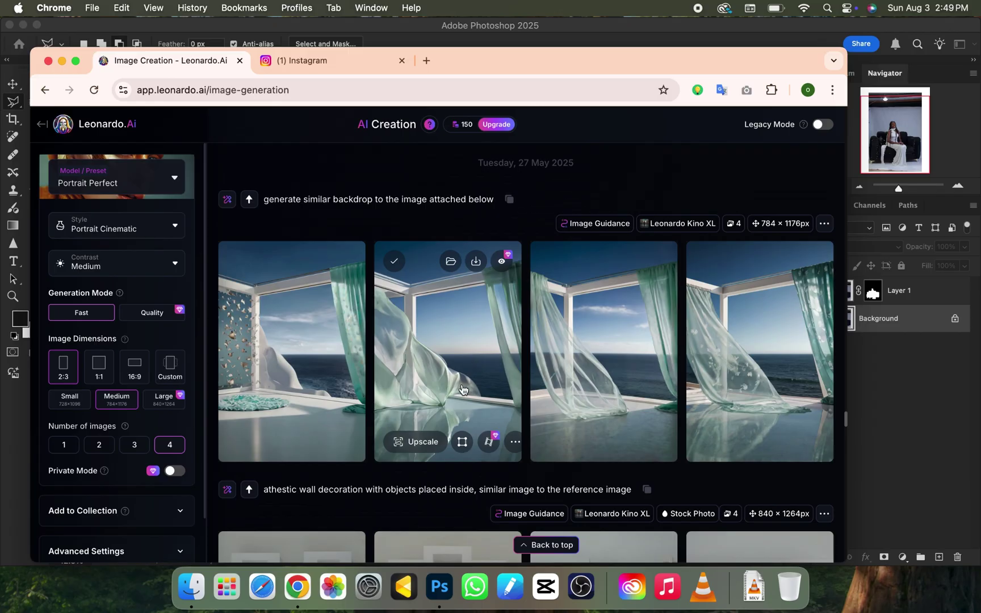
pyautogui.scroll(-15, 438, 433)
pyautogui.scroll(-20, 443, 409)
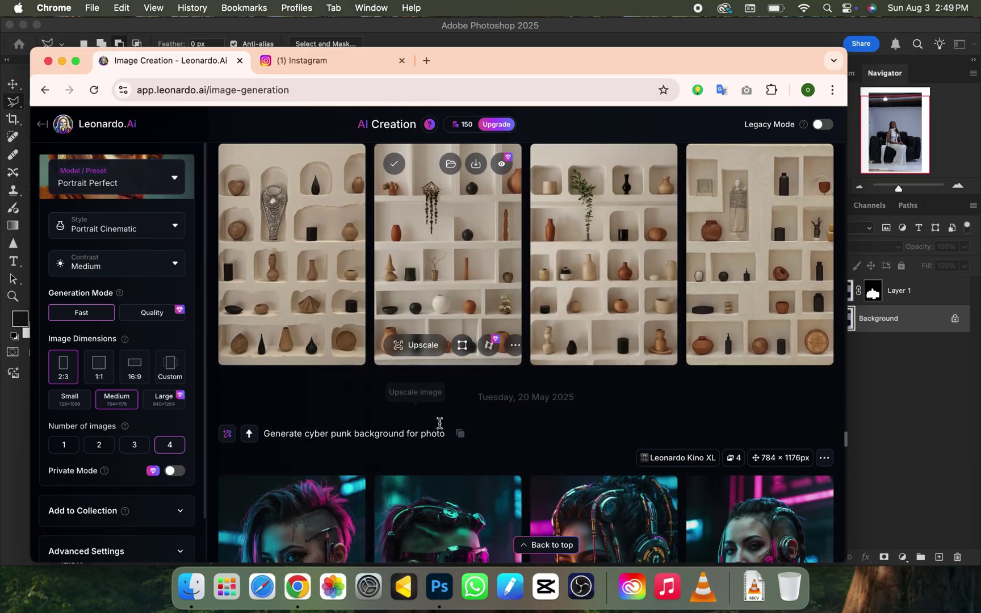
pyautogui.scroll(15, 449, 379)
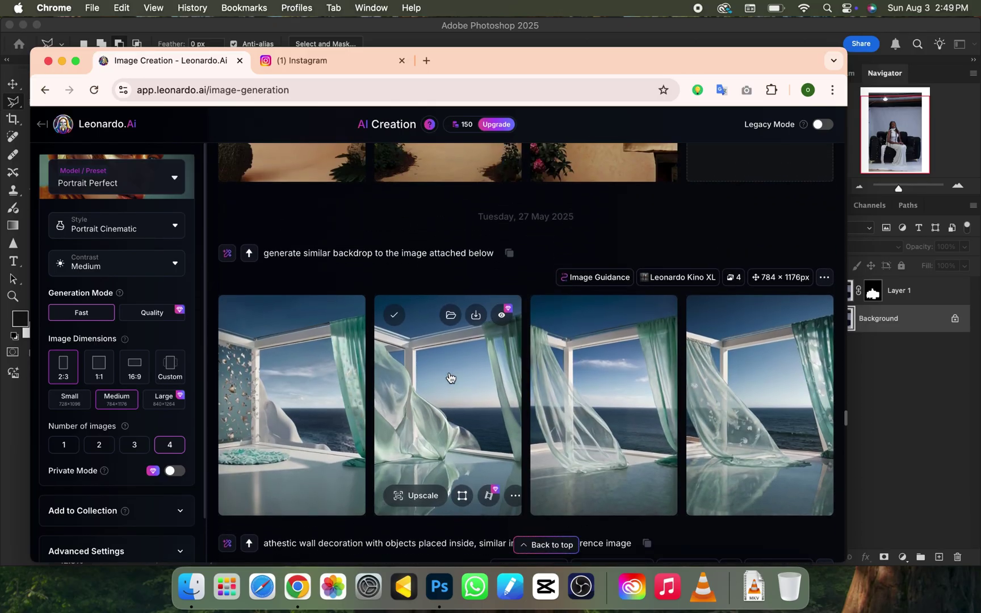
pyautogui.scroll(-14, 448, 380)
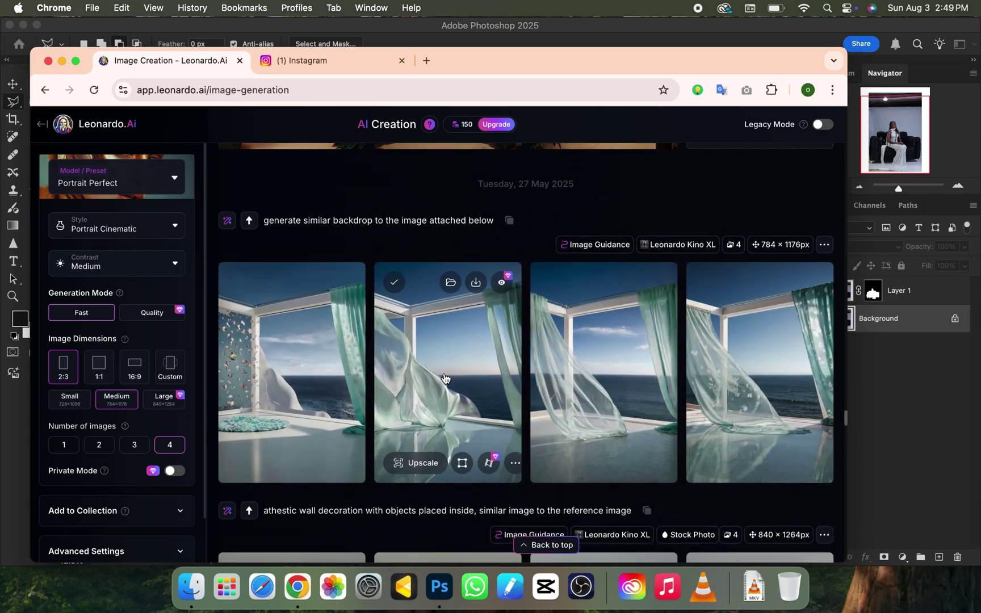
pyautogui.scroll(-4, 447, 378)
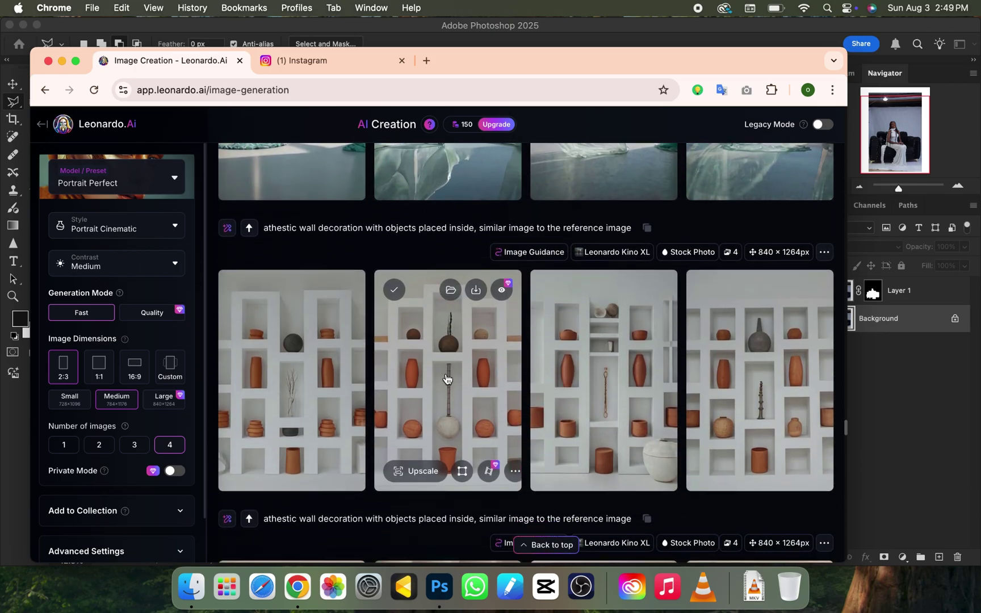
pyautogui.scroll(5, 445, 376)
pyautogui.scroll(2, 446, 375)
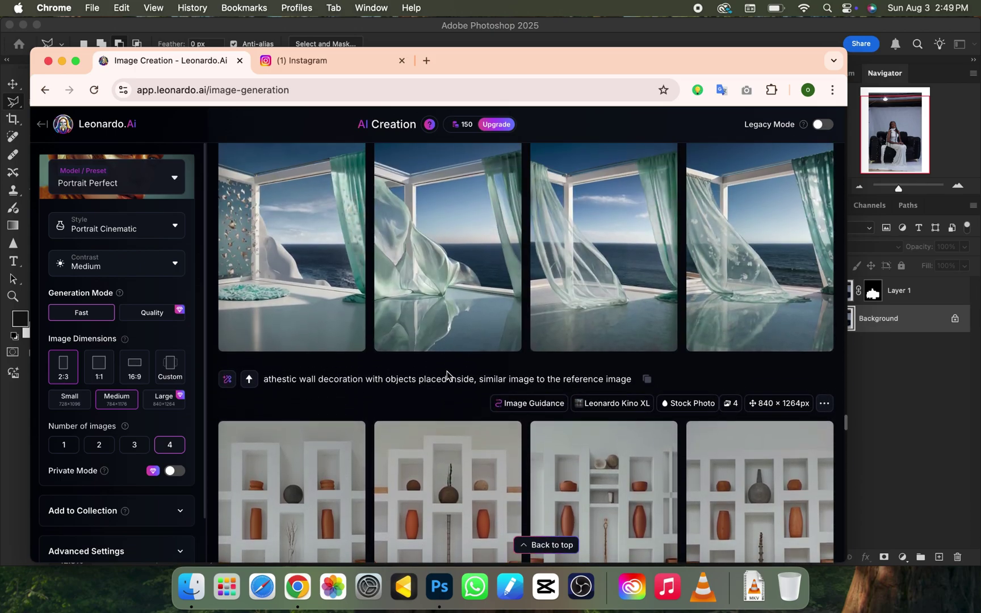
pyautogui.moveTo(465, 316)
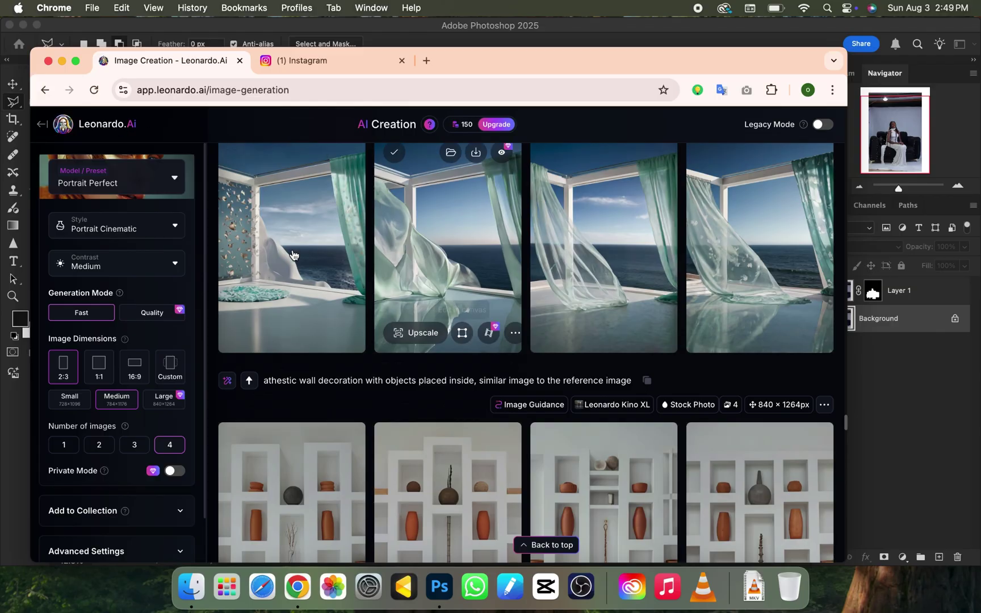
# Return to Photoshop and embed the "a visual poem of strength" JPEG backdrop from the Reflex drive
pyautogui.click(875, 472)
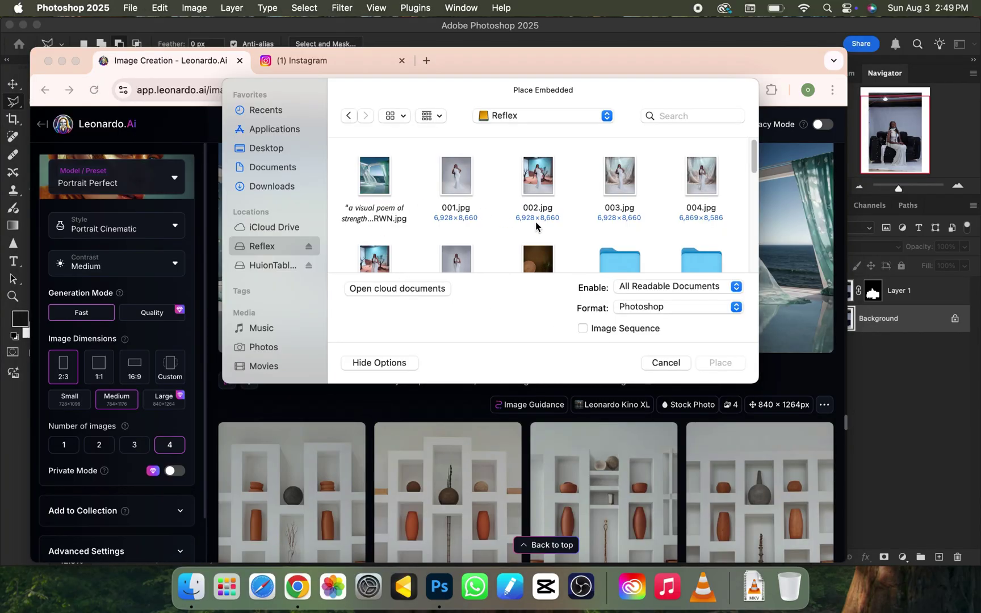
pyautogui.moveTo(759, 154)
pyautogui.mouseDown()
pyautogui.moveTo(745, 201)
pyautogui.moveTo(751, 259)
pyautogui.moveTo(752, 145)
pyautogui.mouseUp()
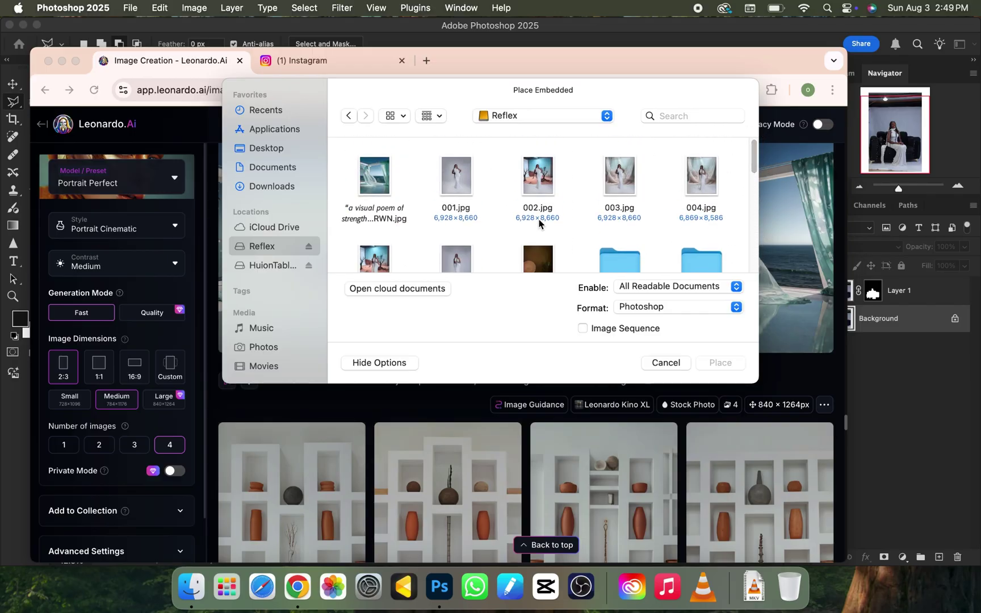
pyautogui.click(370, 179)
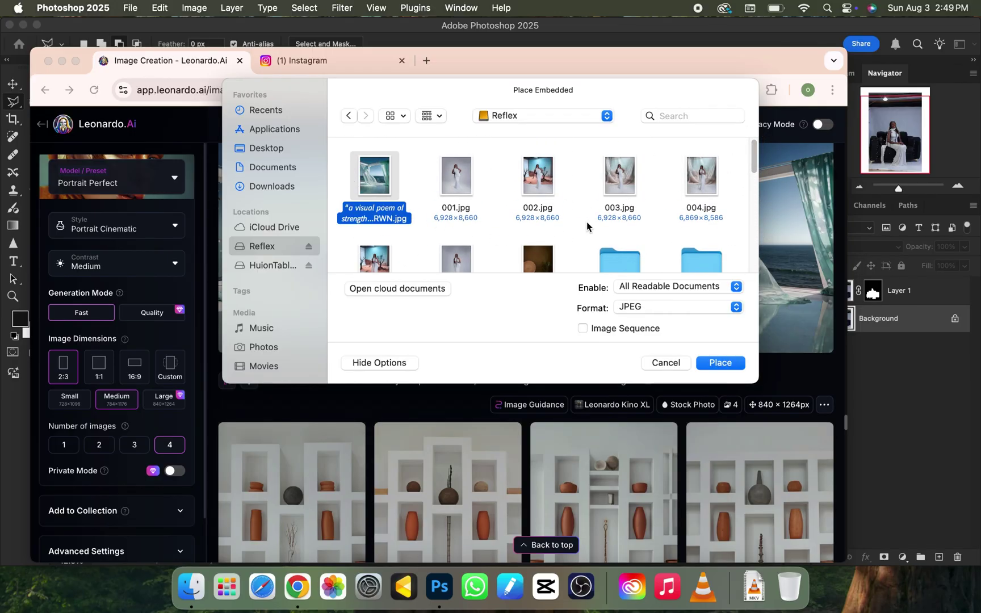
pyautogui.click(717, 364)
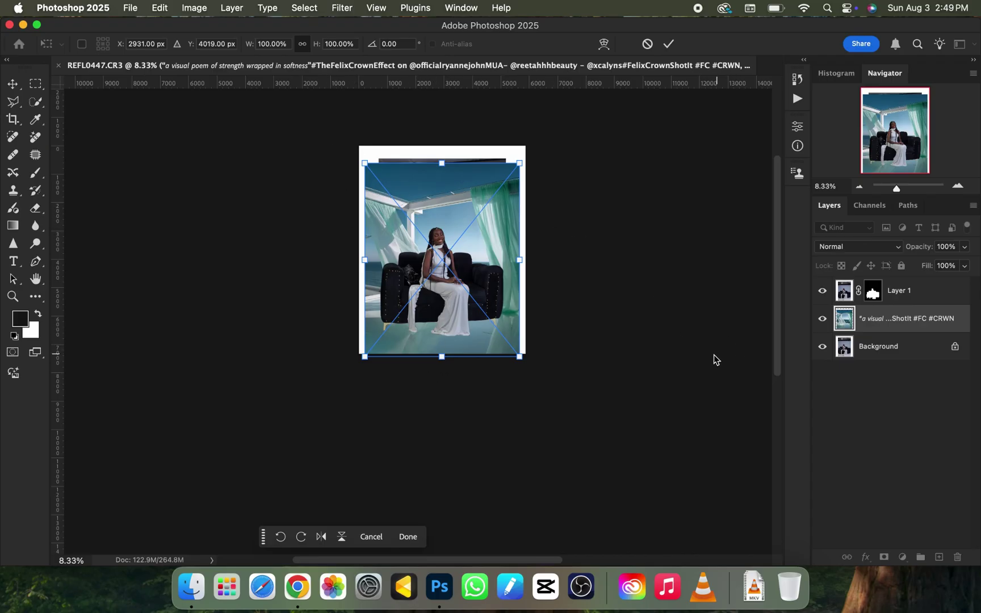
# Scale the placed seaside backdrop to 118.92% and position it so that it covers the whole canvas
pyautogui.moveTo(441, 163); pyautogui.dragTo(443, 135)
pyautogui.moveTo(432, 263); pyautogui.dragTo(427, 260)
pyautogui.moveTo(442, 134); pyautogui.dragTo(438, 127)
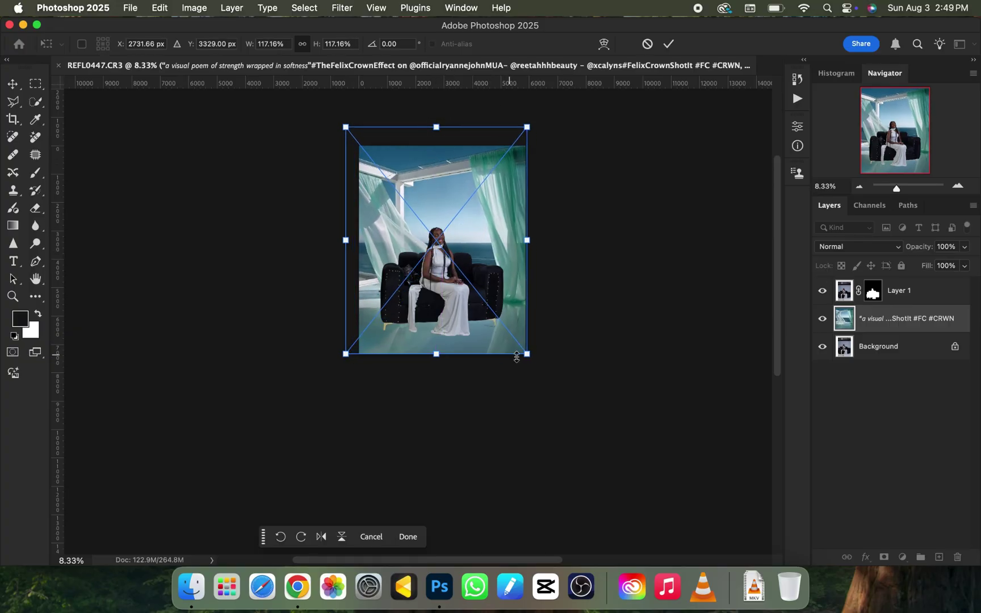
pyautogui.moveTo(528, 357); pyautogui.dragTo(530, 358)
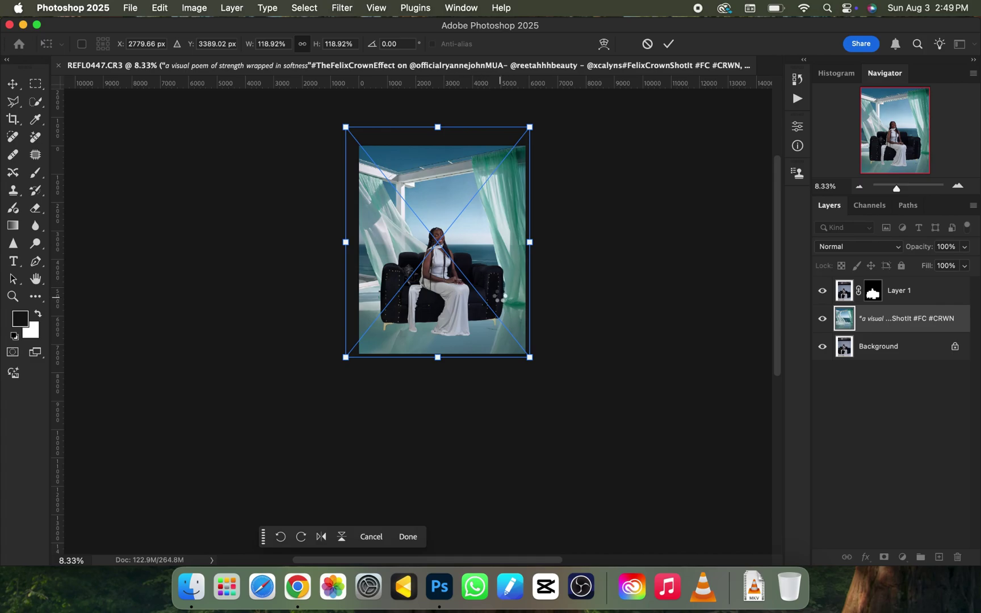
# Commit the placed seaside backdrop and examine where the sofa legs and dress hem meet the floor
pyautogui.press('Return')
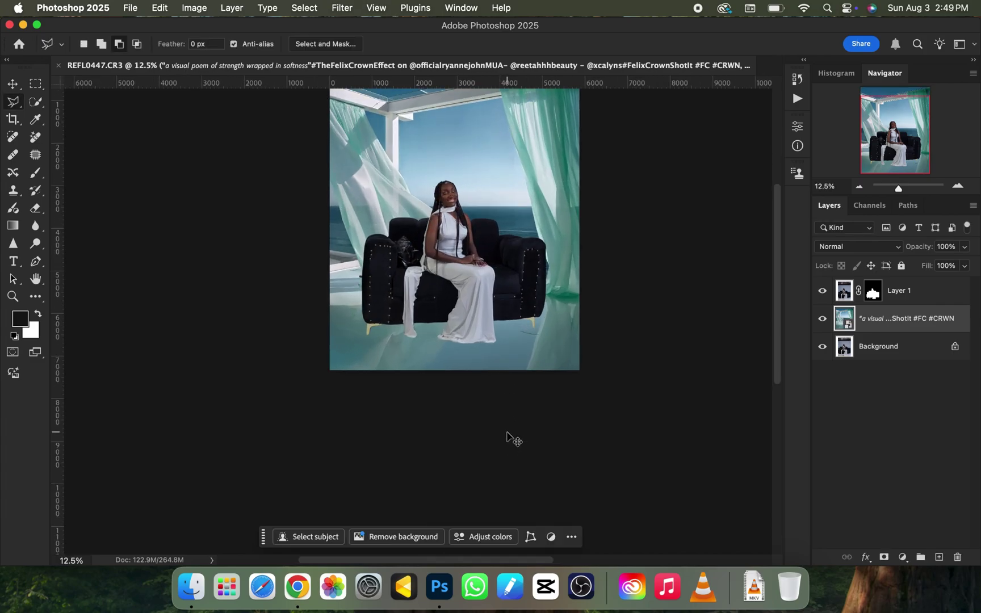
pyautogui.scroll(1, 509, 426)
pyautogui.scroll(-2, 509, 420)
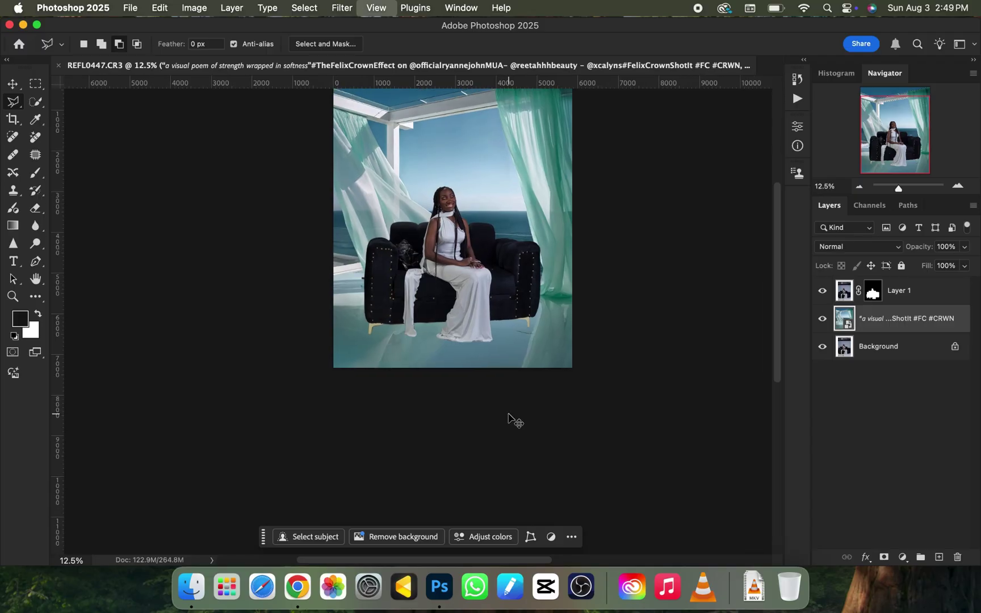
pyautogui.scroll(1, 509, 420)
pyautogui.scroll(3, 479, 325)
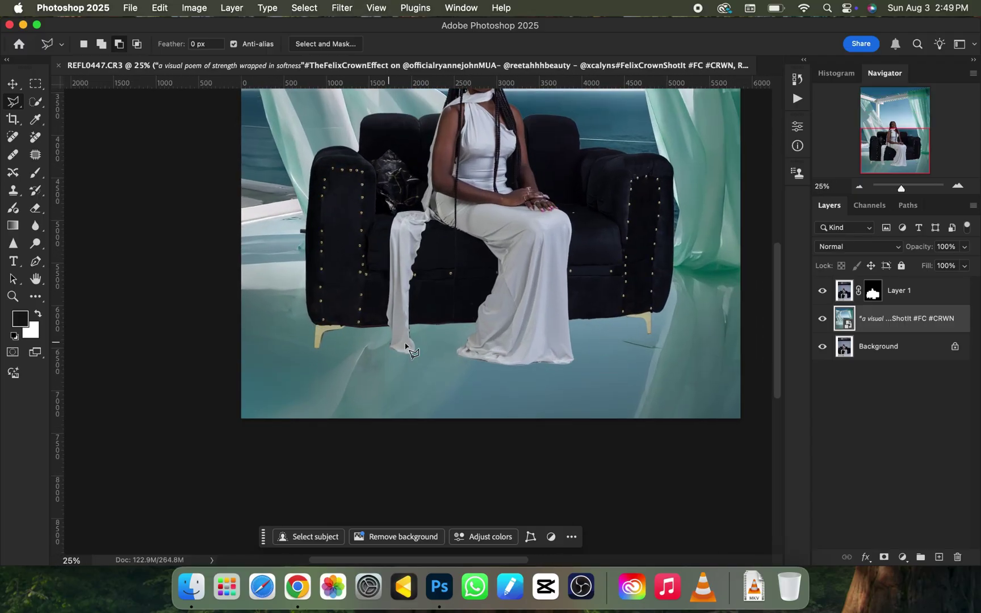
pyautogui.scroll(-2, 543, 321)
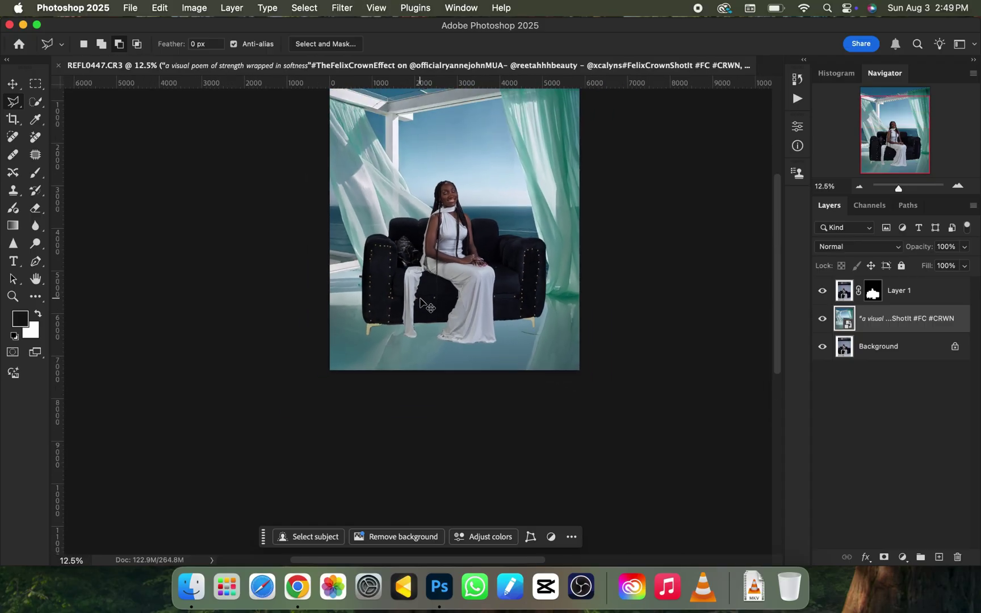
# Hide the backdrop, lasso the sofa base, dress hem and floor shadows on the Background layer with 20 px feather, and copy them to a new layer
pyautogui.click(822, 319)
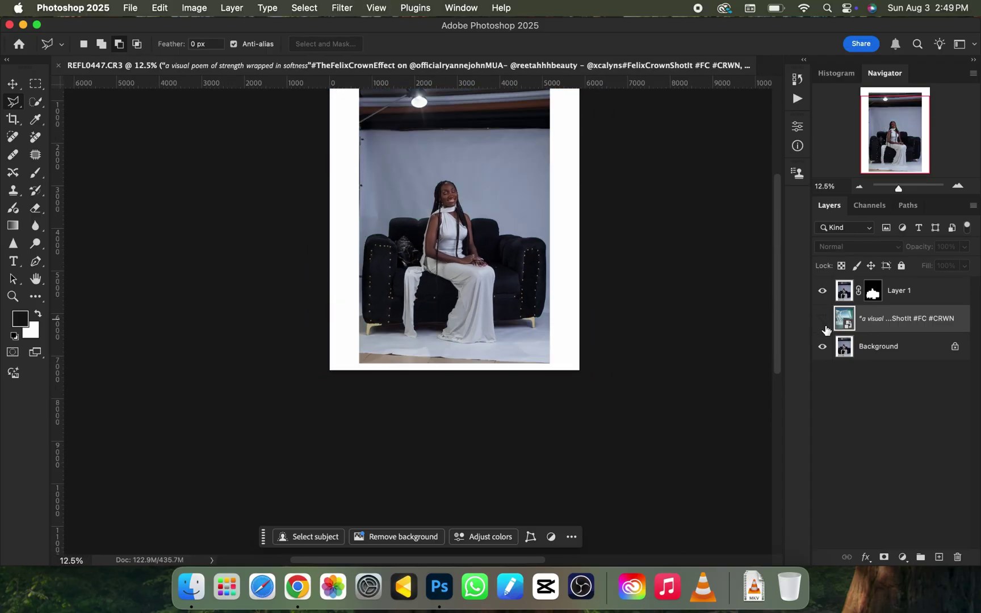
pyautogui.click(886, 348)
pyautogui.press('super+equal')
pyautogui.moveTo(13, 108); pyautogui.dragTo(53, 114)
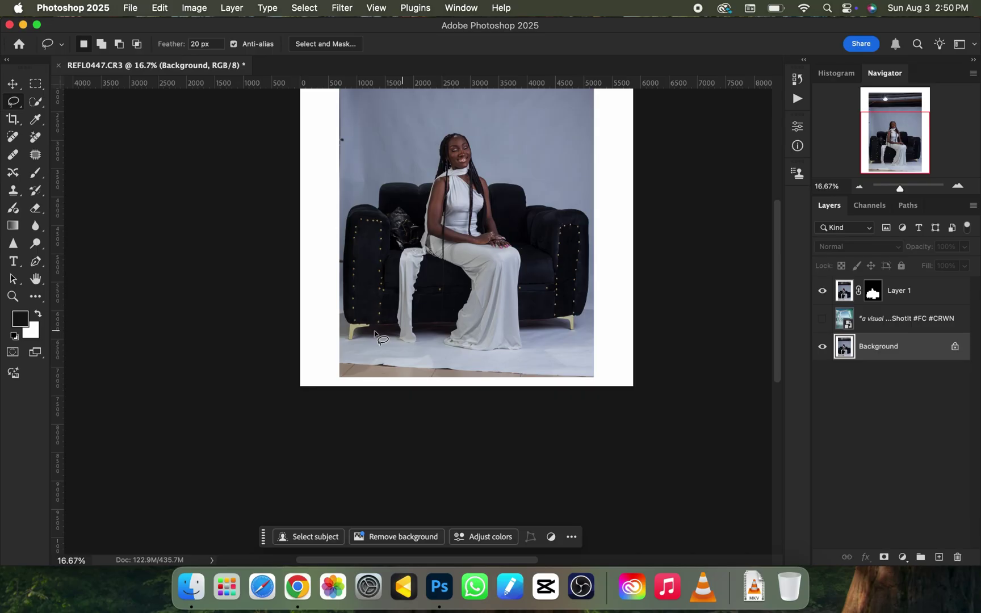
pyautogui.moveTo(355, 314)
pyautogui.mouseDown()
pyautogui.moveTo(354, 345)
pyautogui.moveTo(464, 356)
pyautogui.moveTo(572, 346)
pyautogui.moveTo(593, 325)
pyautogui.moveTo(588, 306)
pyautogui.moveTo(510, 289)
pyautogui.moveTo(406, 297)
pyautogui.mouseUp()
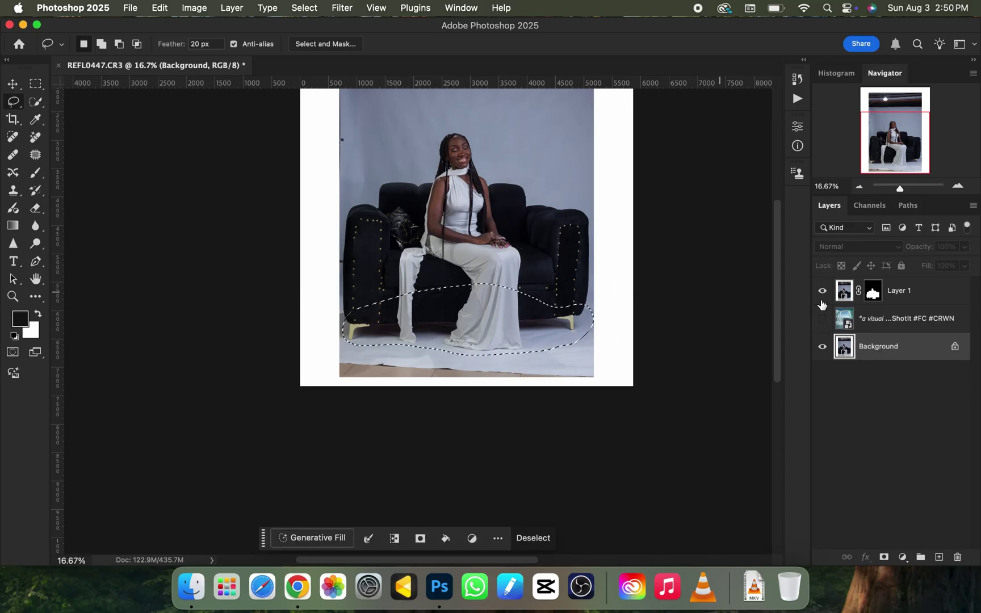
pyautogui.press('super+j')
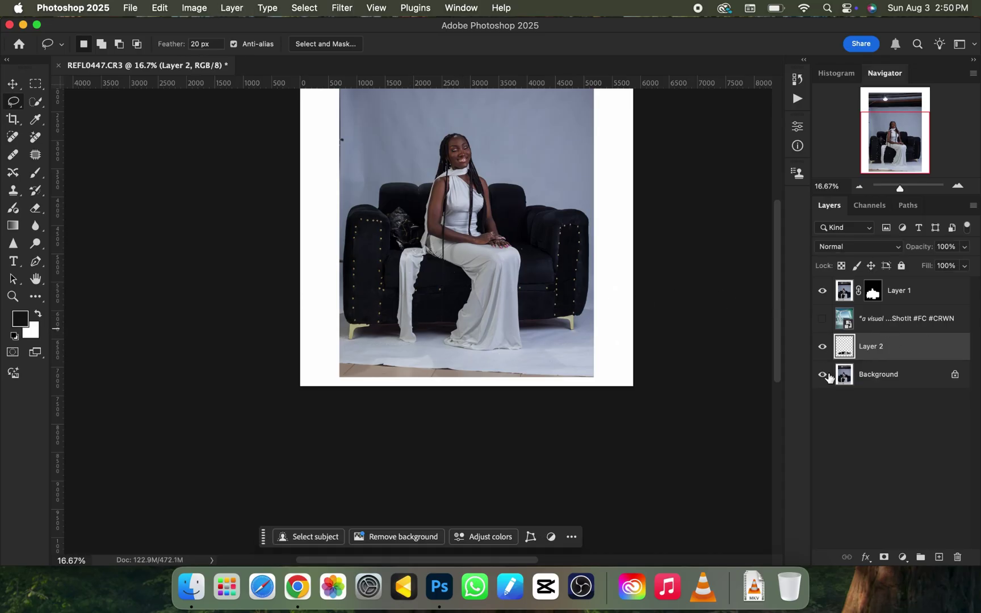
# Move the copied floor-shadow layer directly above the seaside backdrop and make the backdrop visible again
pyautogui.moveTo(871, 366); pyautogui.dragTo(874, 306)
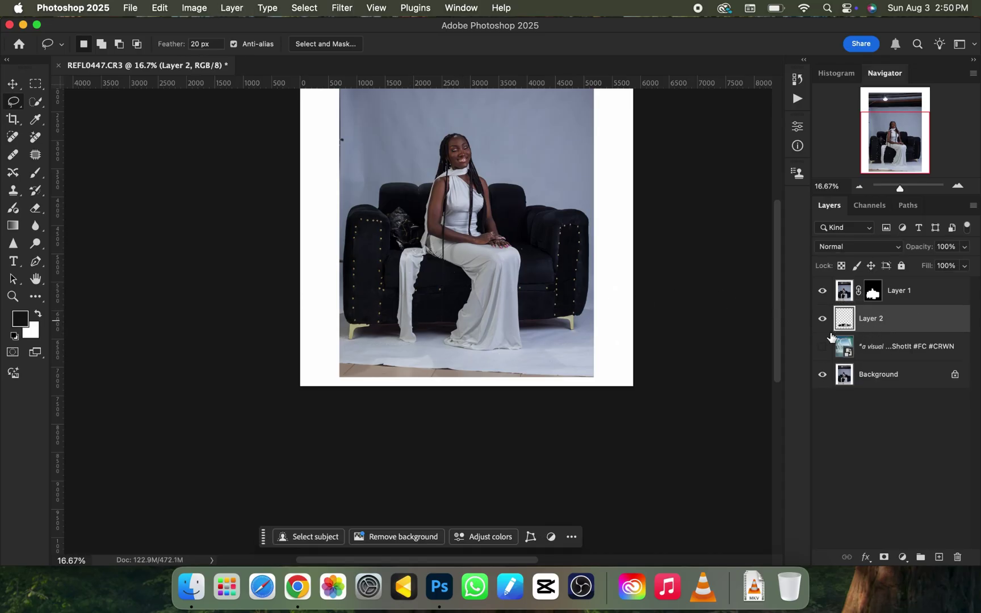
pyautogui.click(822, 346)
pyautogui.press('super+minus')
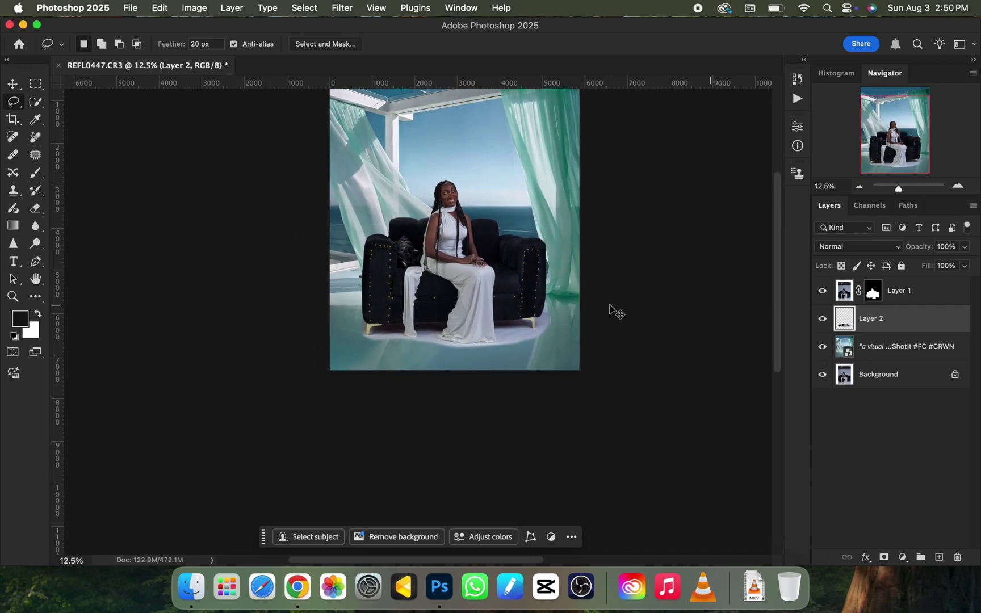
pyautogui.press('super+equal')
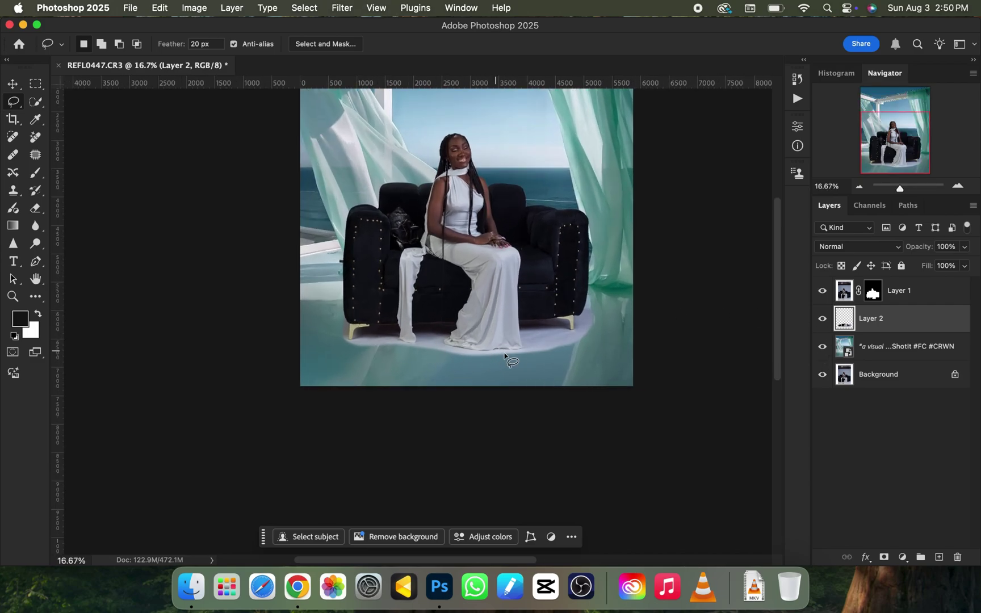
# Set the floor-shadow layer's blend mode to Multiply
pyautogui.click(864, 248)
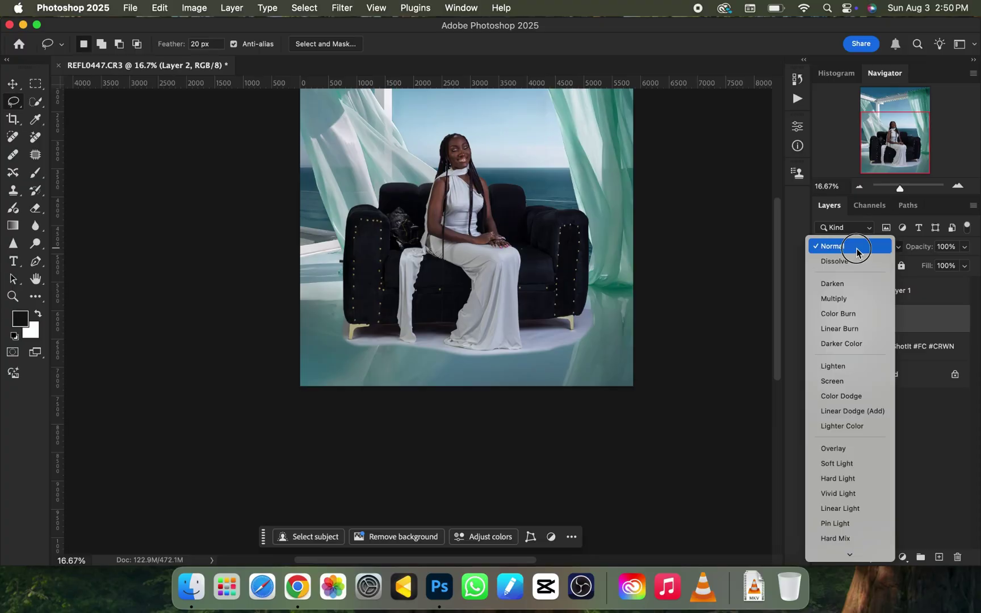
pyautogui.click(834, 299)
pyautogui.press('super+minus')
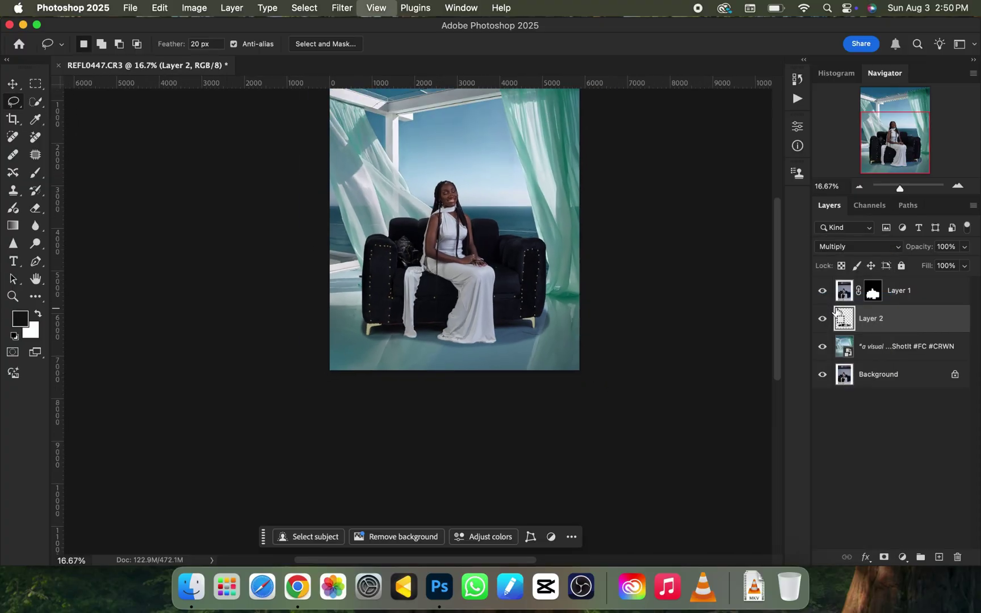
pyautogui.press('super+equal')
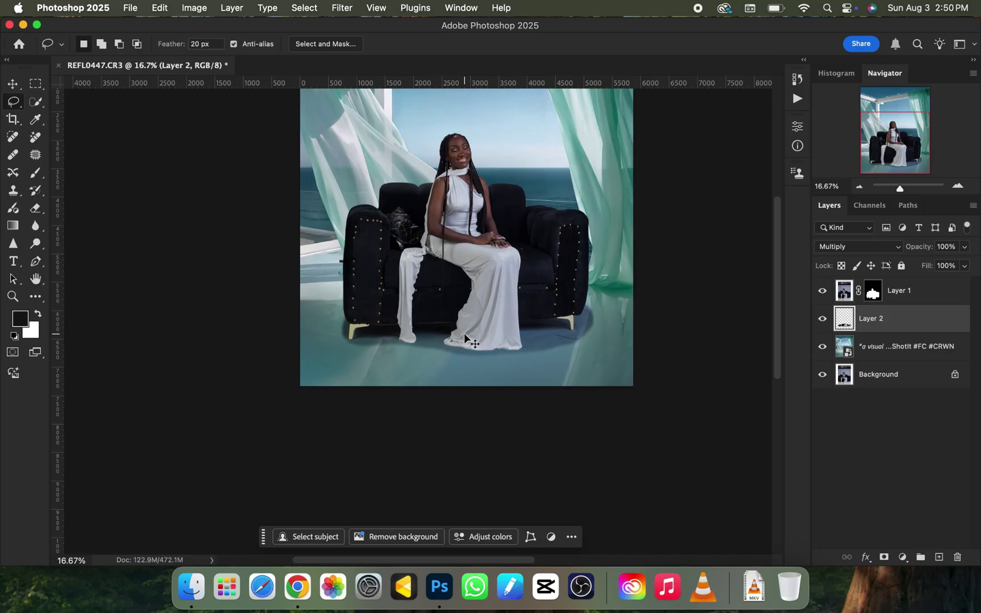
# Apply Levels to the floor-shadow layer with input black point 22 and white point 151
pyautogui.press('super+l')
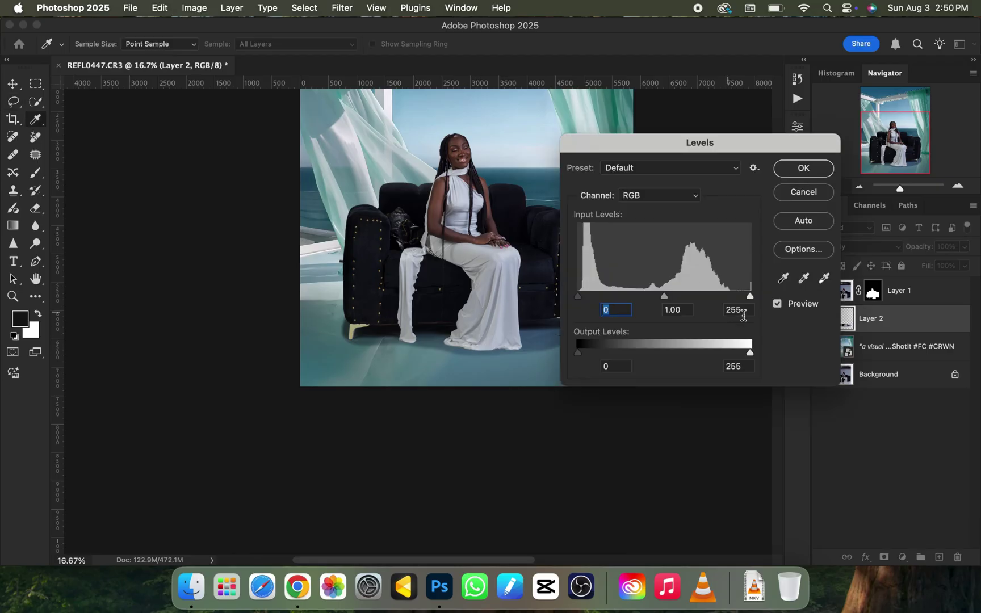
pyautogui.moveTo(750, 301); pyautogui.dragTo(680, 301)
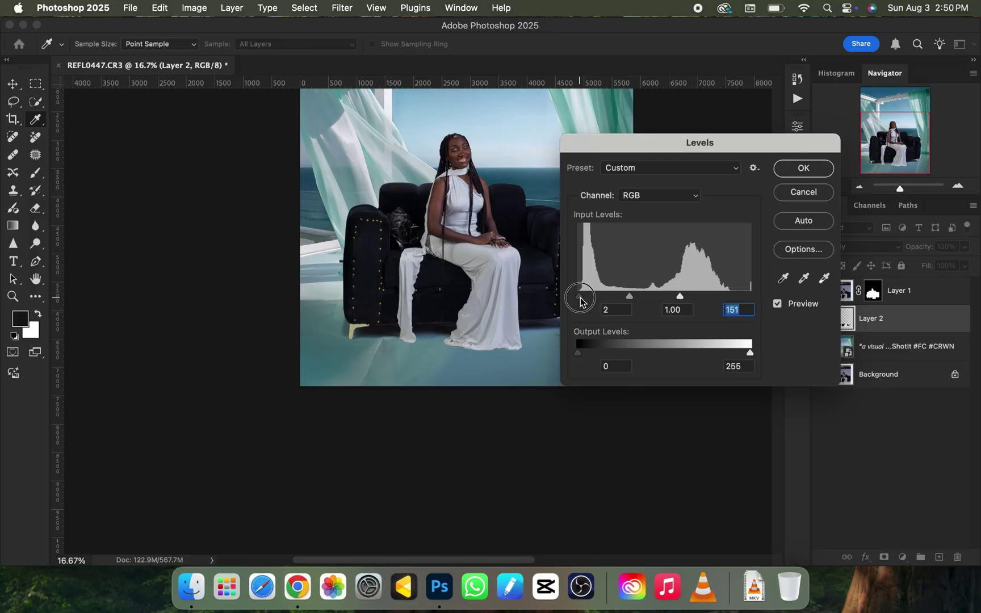
pyautogui.moveTo(581, 302); pyautogui.dragTo(596, 305)
pyautogui.press('super+minus')
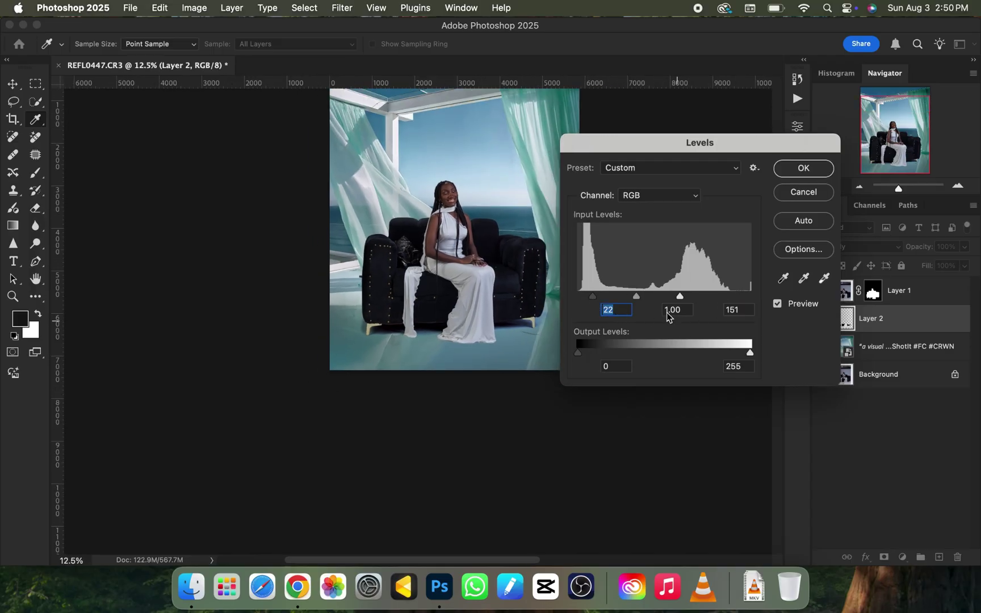
pyautogui.click(789, 169)
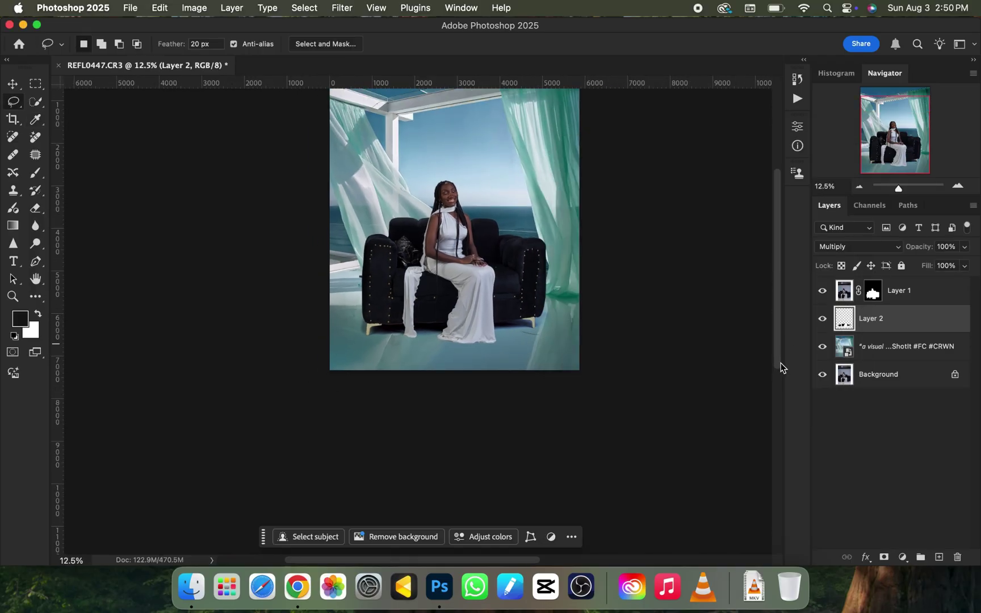
# Desaturate the floor-shadow layer with Hue/Saturation, setting Saturation to -100
pyautogui.press('super+u')
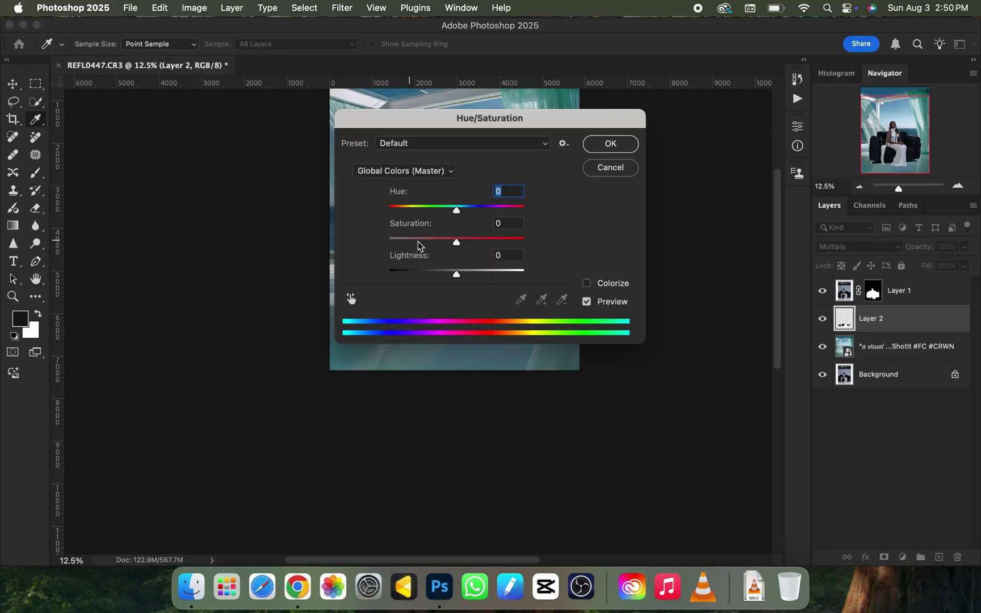
pyautogui.moveTo(457, 243); pyautogui.dragTo(388, 243)
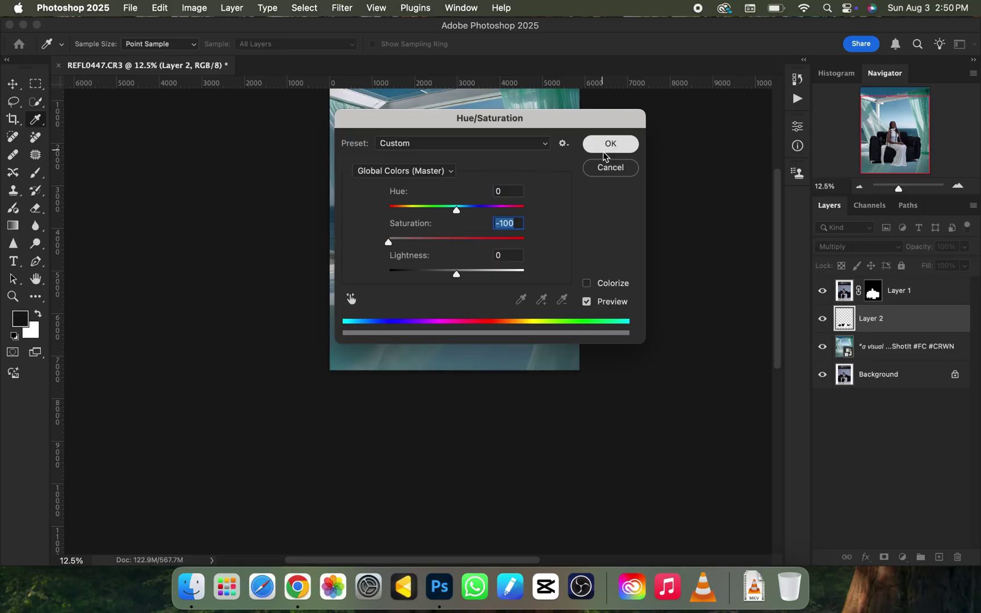
pyautogui.click(605, 149)
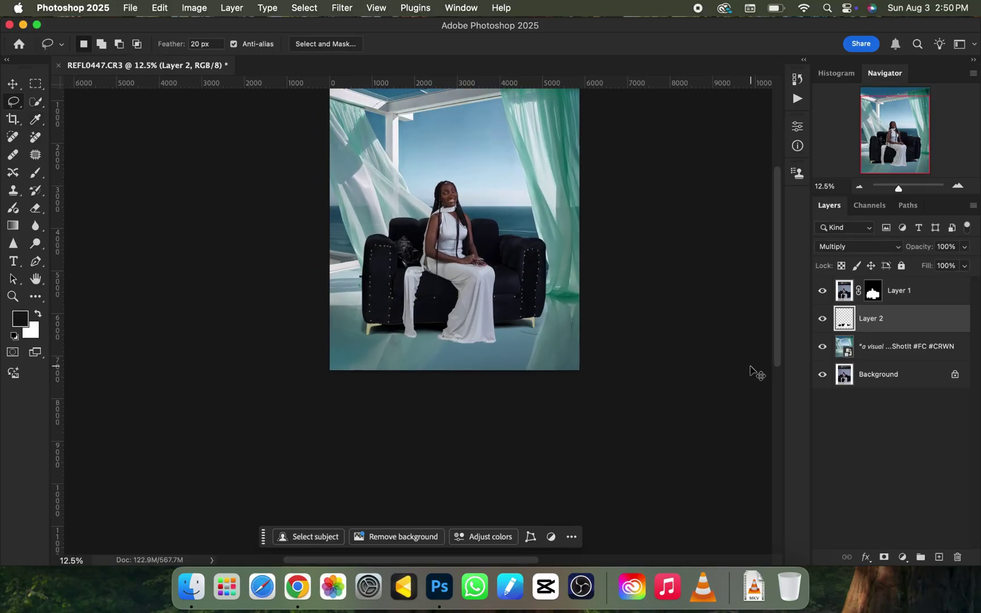
# Examine how the floor shadow under the sofa and dress blends with the backdrop, both close up and in full view
pyautogui.press('super+equal')
pyautogui.press('super+minus')
pyautogui.press('super+minus')
pyautogui.press('super+equal')
pyautogui.press('super+equal')
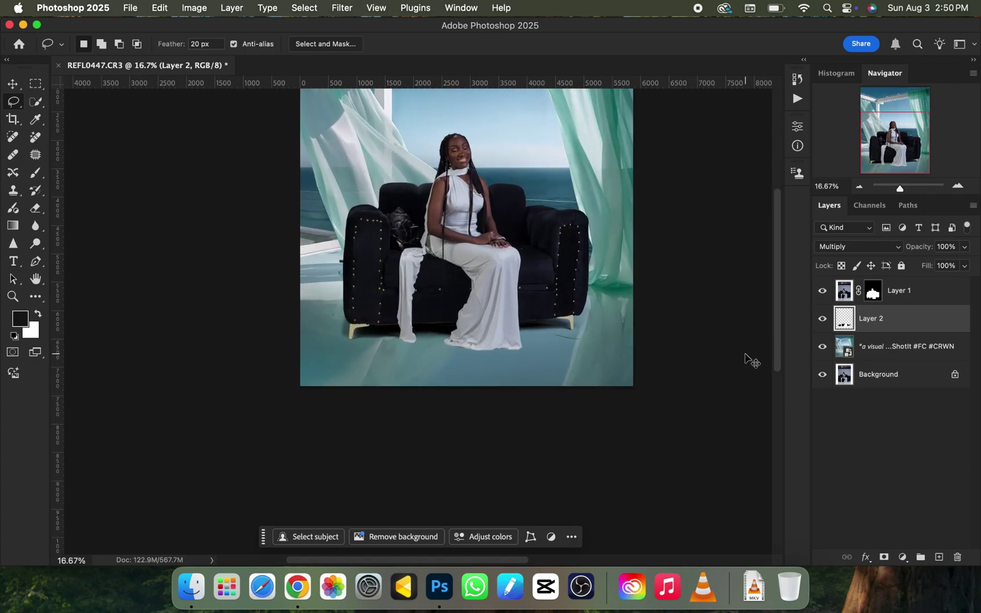
pyautogui.press('super+minus')
pyautogui.press('super+equal')
pyautogui.press('super+minus')
pyautogui.press('super+minus')
pyautogui.press('super+equal')
pyautogui.press('super+equal')
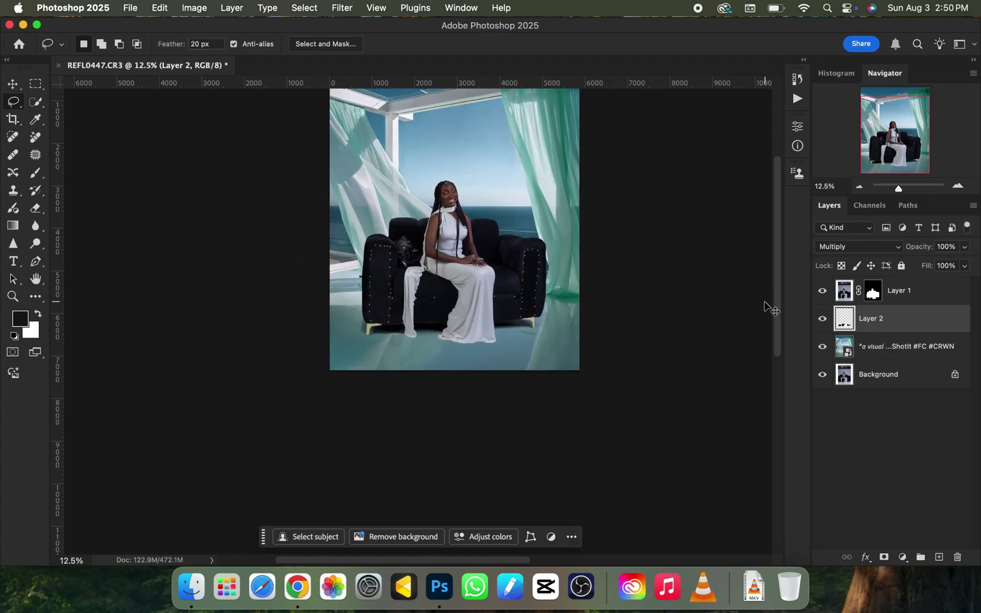
pyautogui.press('super+minus')
pyautogui.press('super+equal')
pyautogui.press('super+equal')
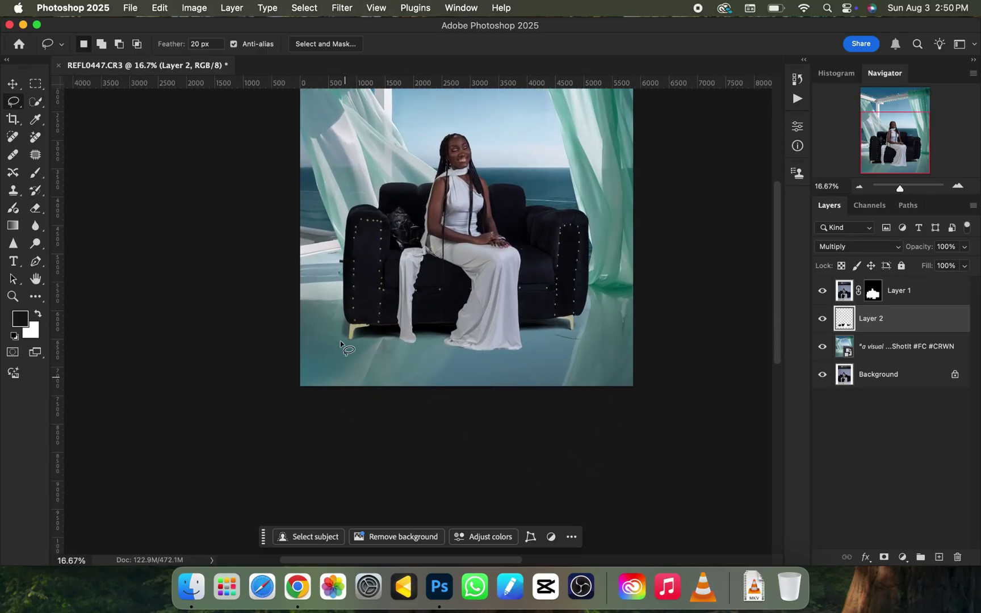
pyautogui.press('super+minus')
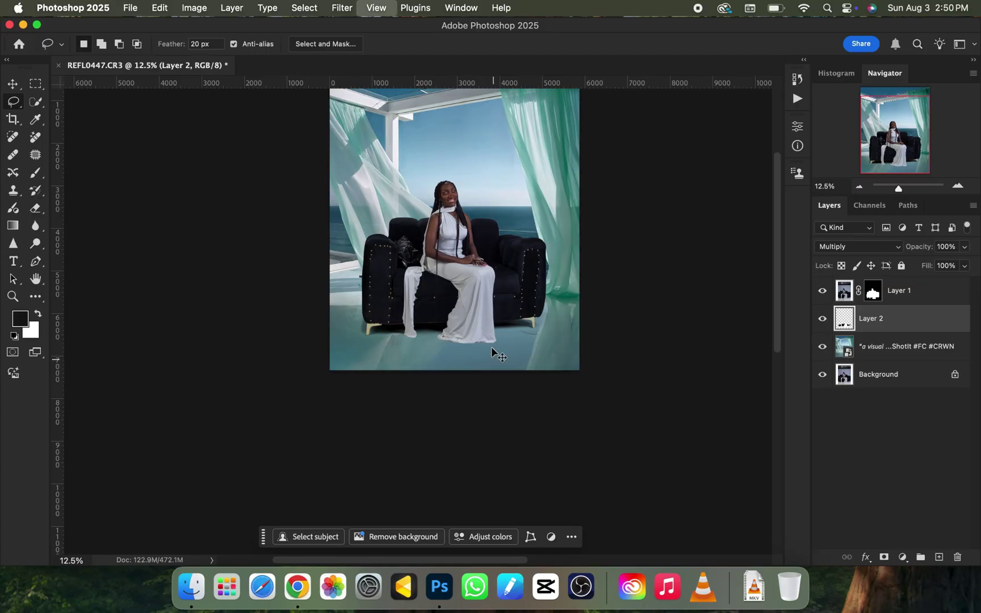
pyautogui.press('super+minus')
pyautogui.press('super+equal')
pyautogui.press('super+minus')
pyautogui.press('super+equal')
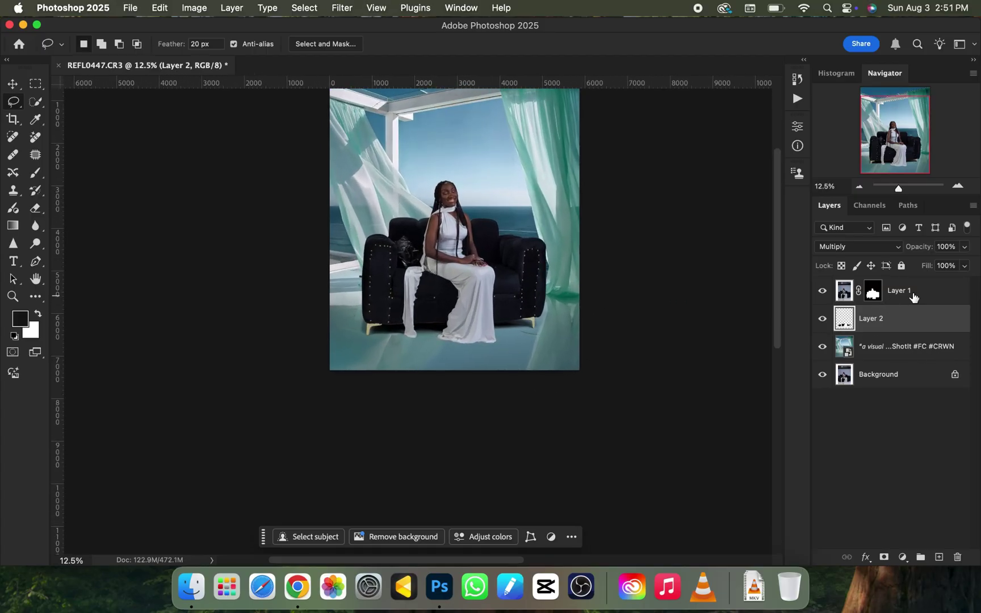
# Duplicate the Layer 1 cutout of the woman and sofa, and convert the lower original to a smart object
pyautogui.click(909, 295)
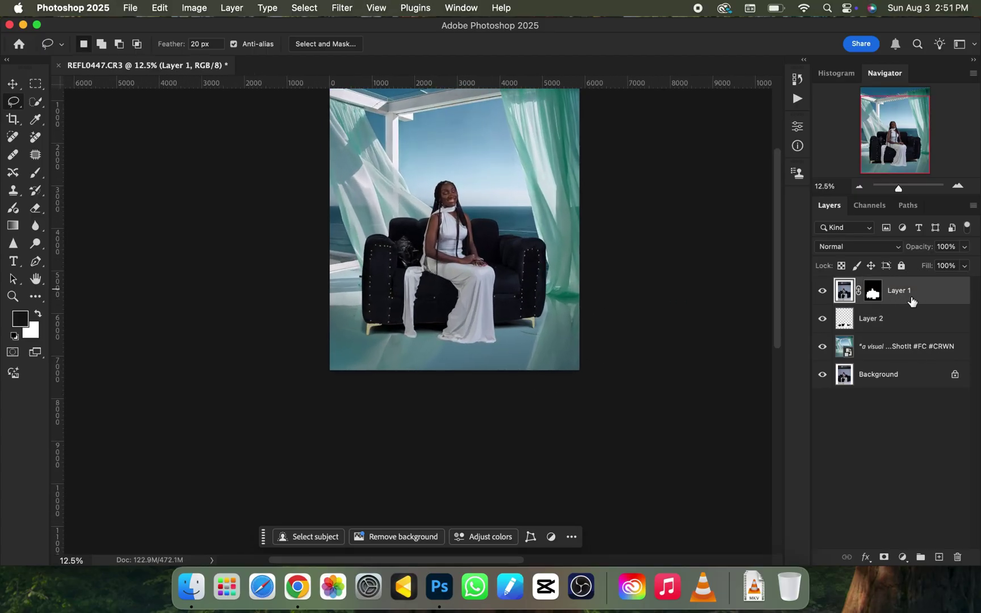
pyautogui.press('super+j')
pyautogui.click(917, 324)
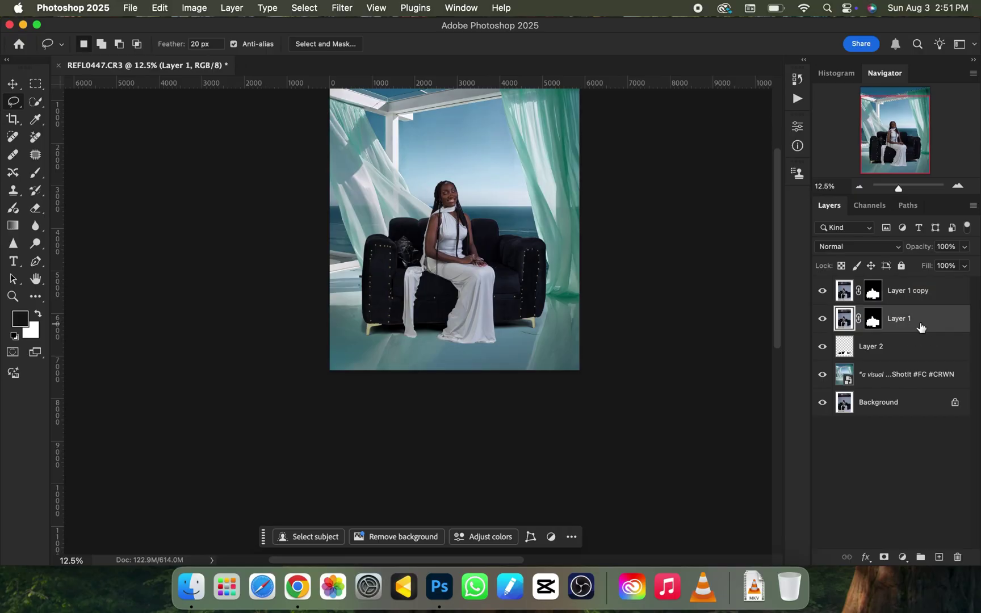
pyautogui.rightClick(907, 324)
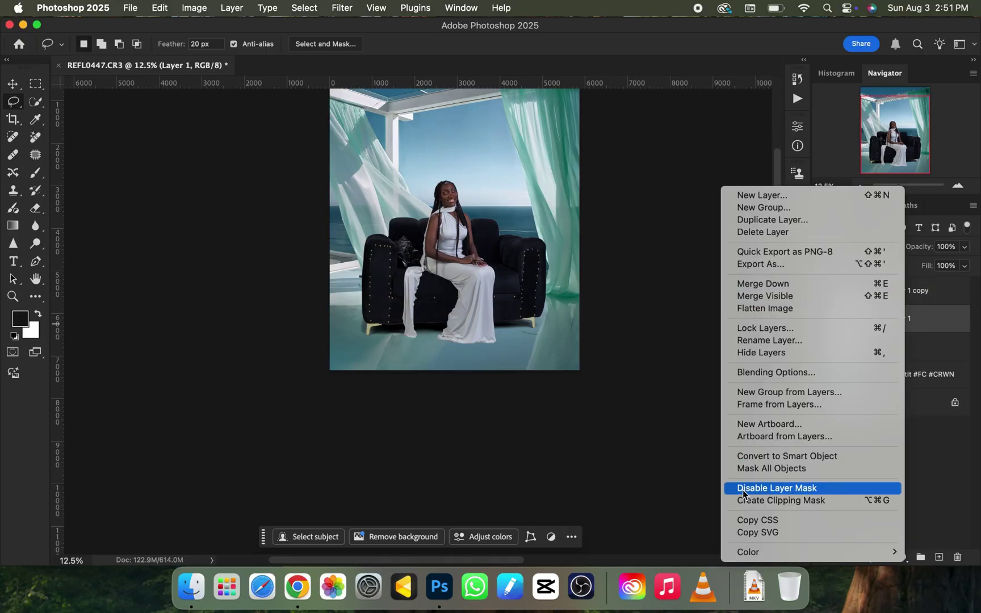
pyautogui.click(784, 460)
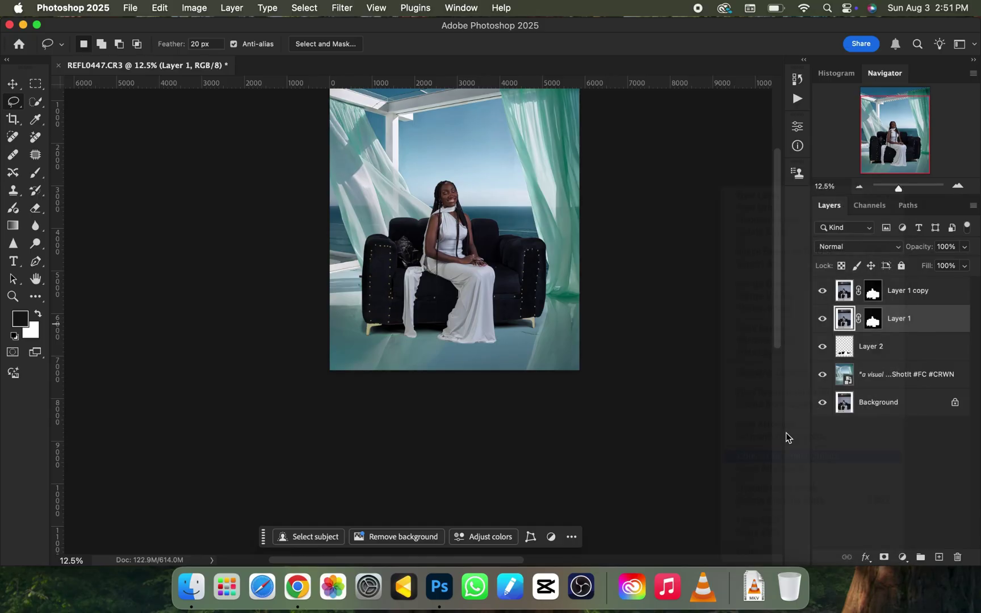
# Open the contents of the Layer 1 smart object for editing in its own document
pyautogui.rightClick(896, 321)
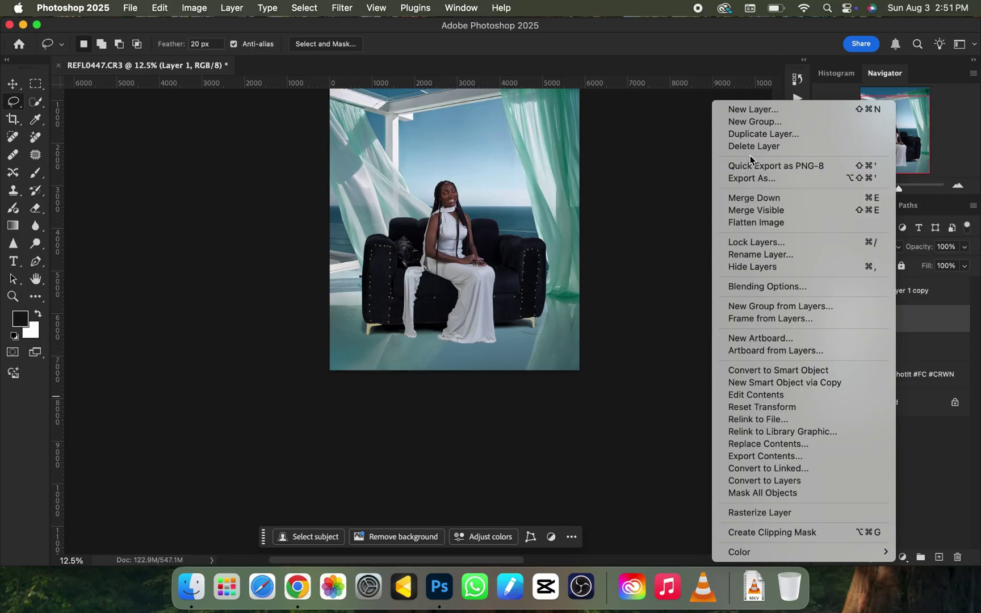
pyautogui.click(740, 394)
pyautogui.press('super+minus')
pyautogui.press('super+minus')
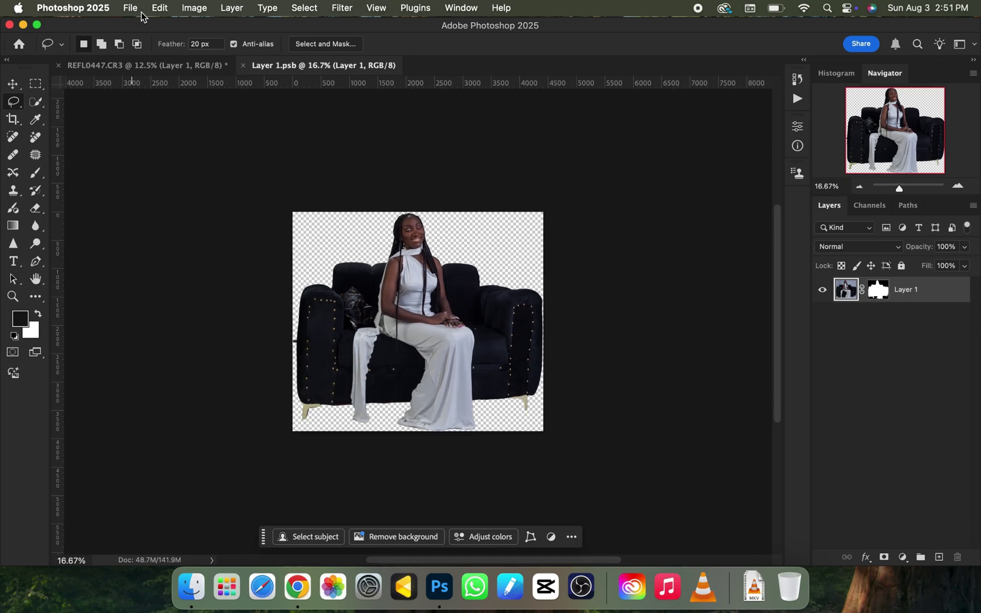
# Flip the smart object's canvas vertically, then save and close its document to update the composite
pyautogui.click(160, 8)
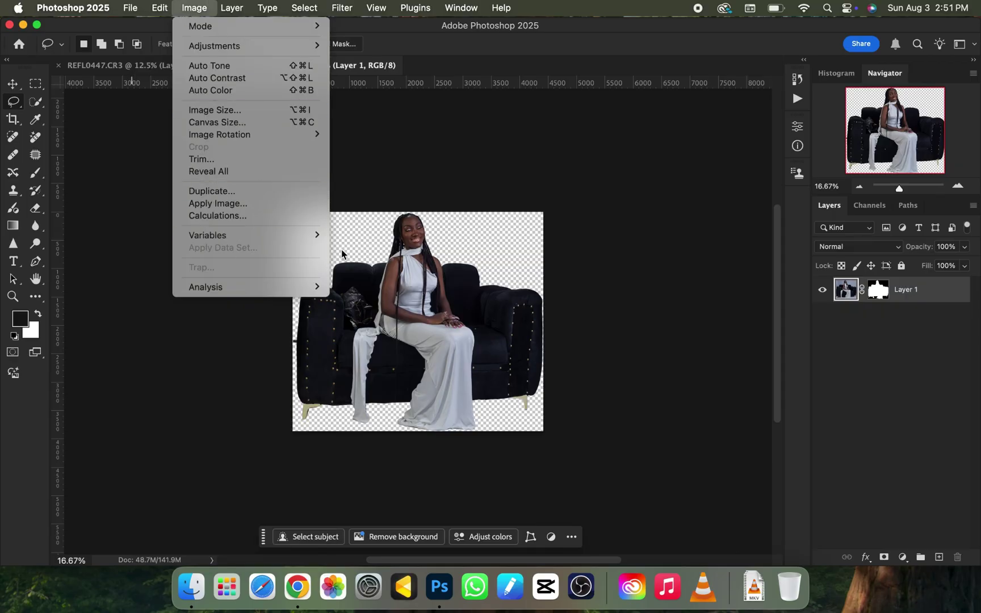
pyautogui.click(194, 8)
pyautogui.click(196, 8)
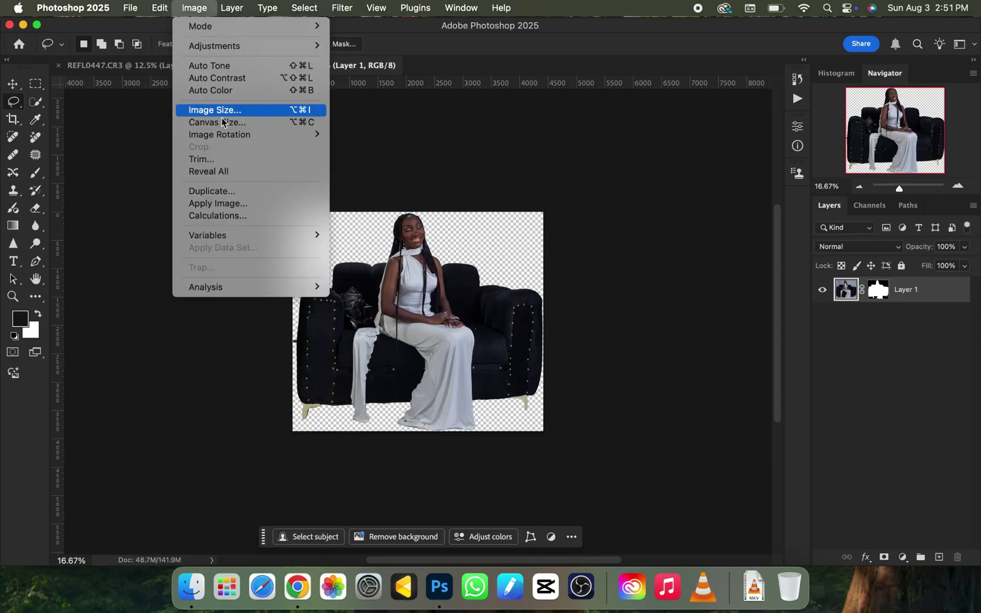
pyautogui.moveTo(227, 142)
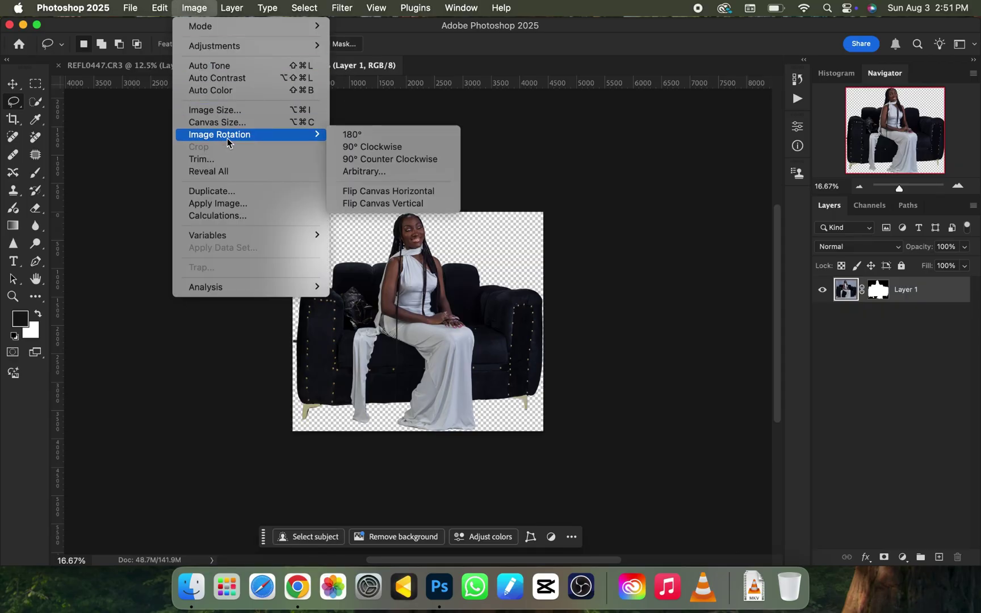
pyautogui.click(378, 204)
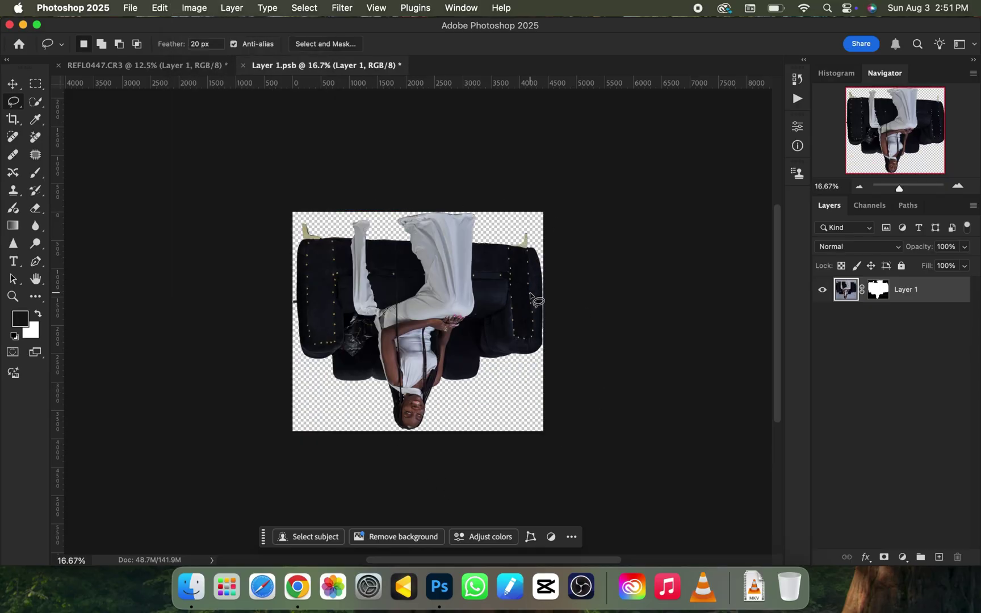
pyautogui.press('super+s')
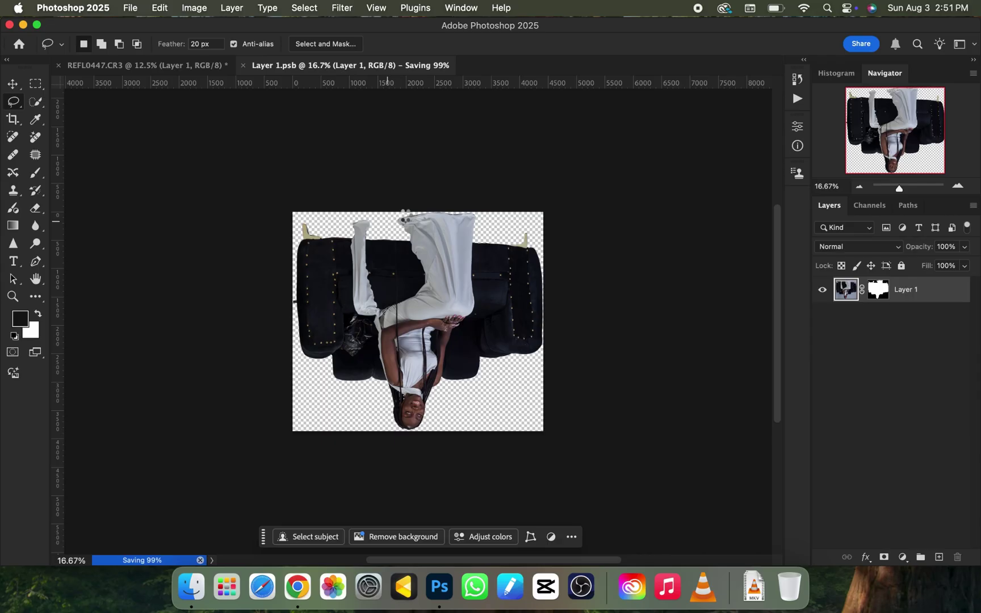
pyautogui.click(243, 66)
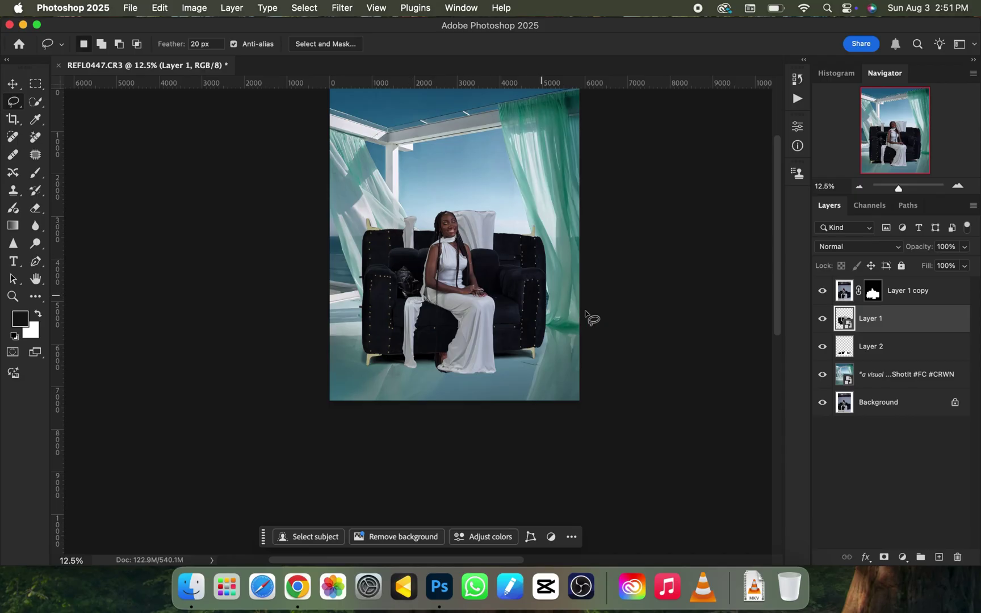
# Transform the flipped Layer 1 into a floor reflection by moving it below the sofa and rotating it about -5.31°
pyautogui.press('super+t')
pyautogui.moveTo(448, 266); pyautogui.dragTo(501, 419)
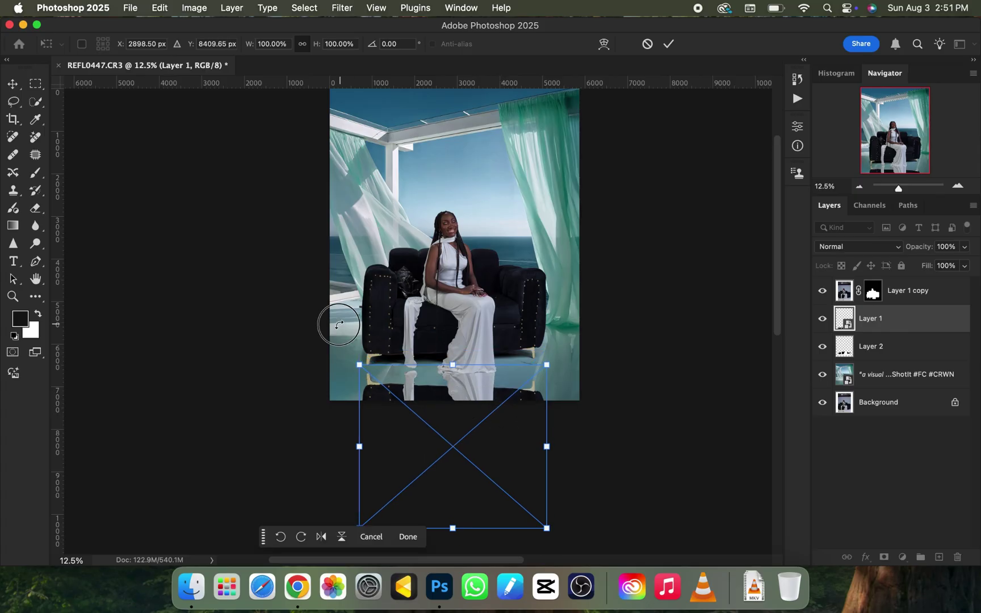
pyautogui.moveTo(339, 324); pyautogui.dragTo(331, 345)
pyautogui.moveTo(492, 440); pyautogui.dragTo(479, 401)
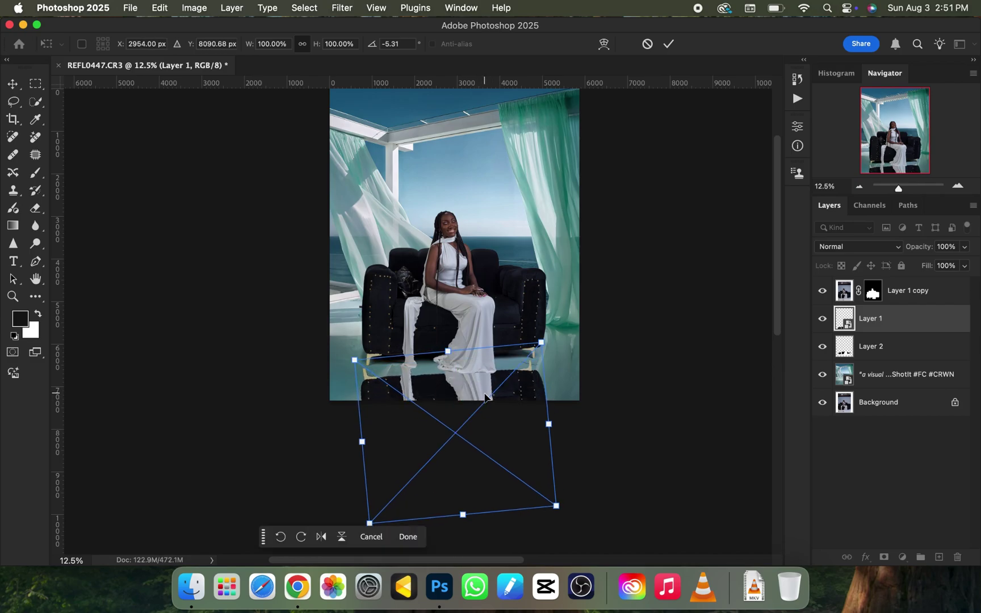
pyautogui.press('Return')
pyautogui.press('l')
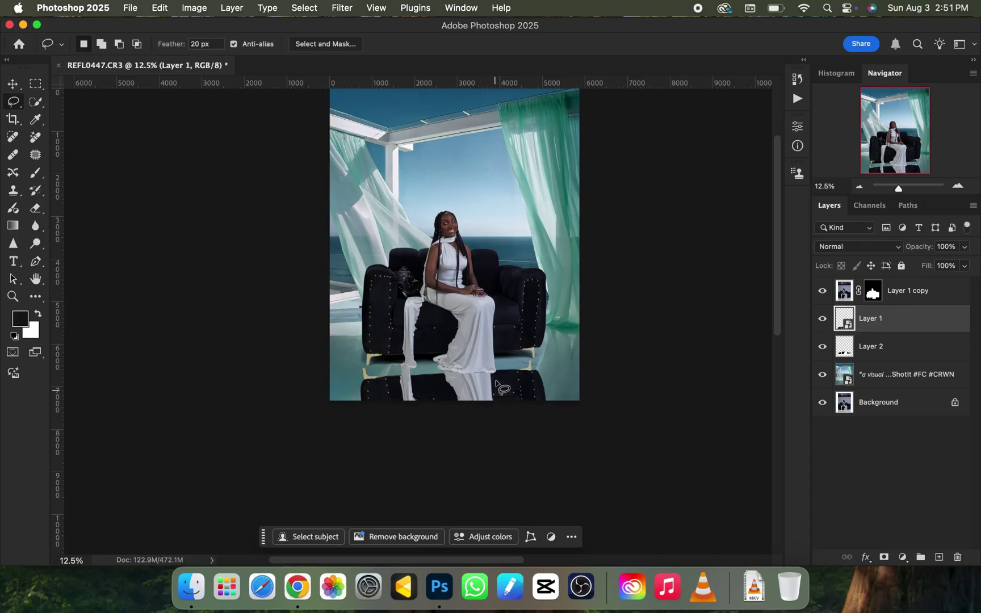
# Lower the reflection layer's opacity to 49% and nudge it slightly sideways to line up with the sofa and dress
pyautogui.click(965, 246)
pyautogui.moveTo(966, 263); pyautogui.dragTo(935, 269)
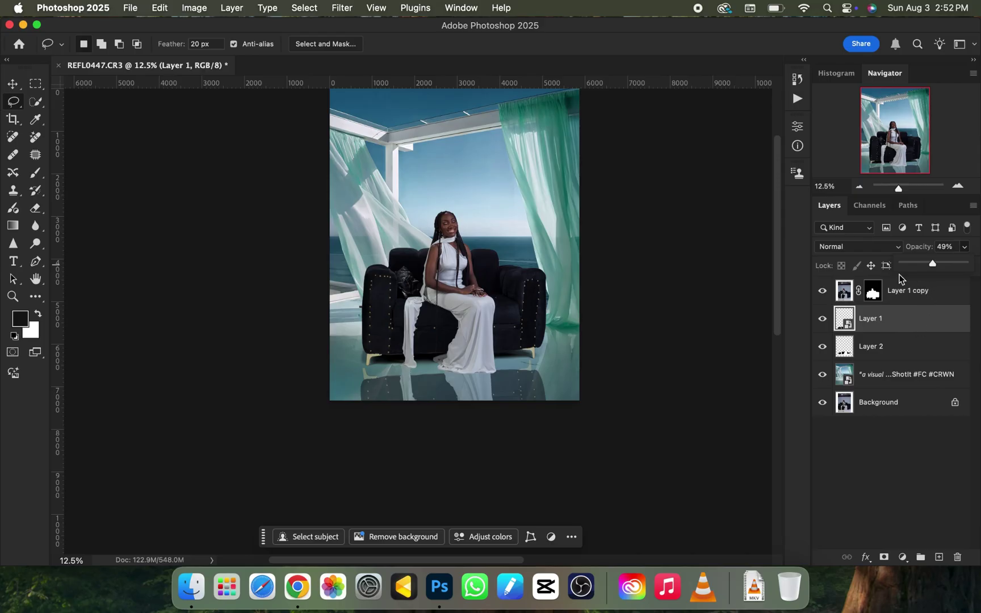
pyautogui.press('super+equal')
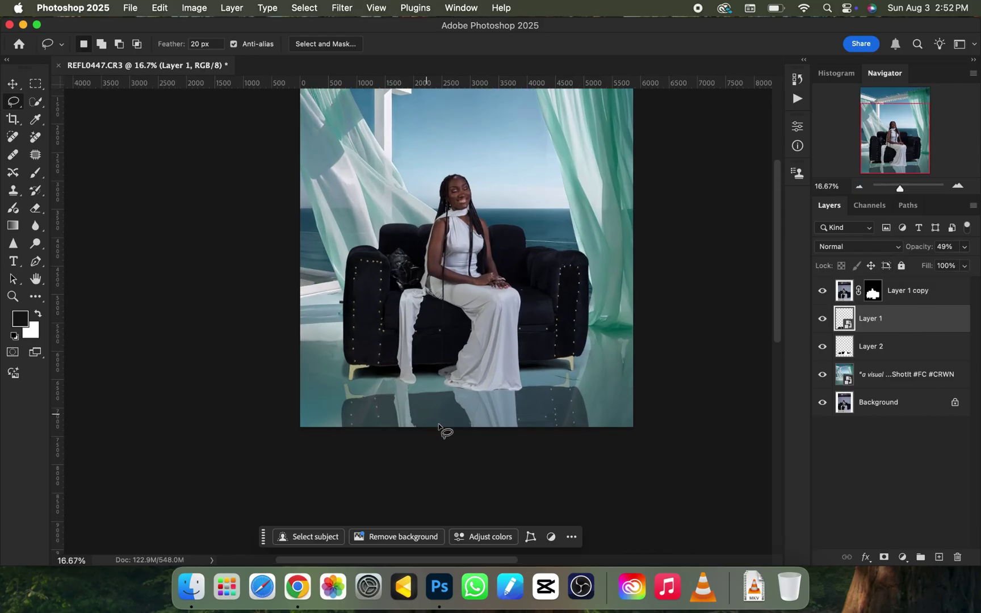
pyautogui.press('super+t')
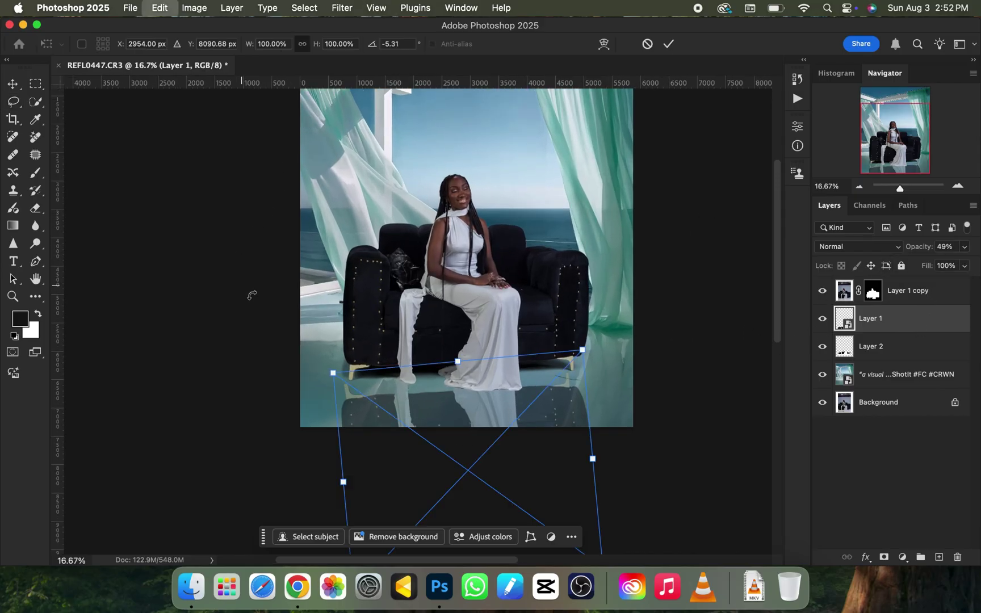
pyautogui.moveTo(449, 407); pyautogui.dragTo(444, 409)
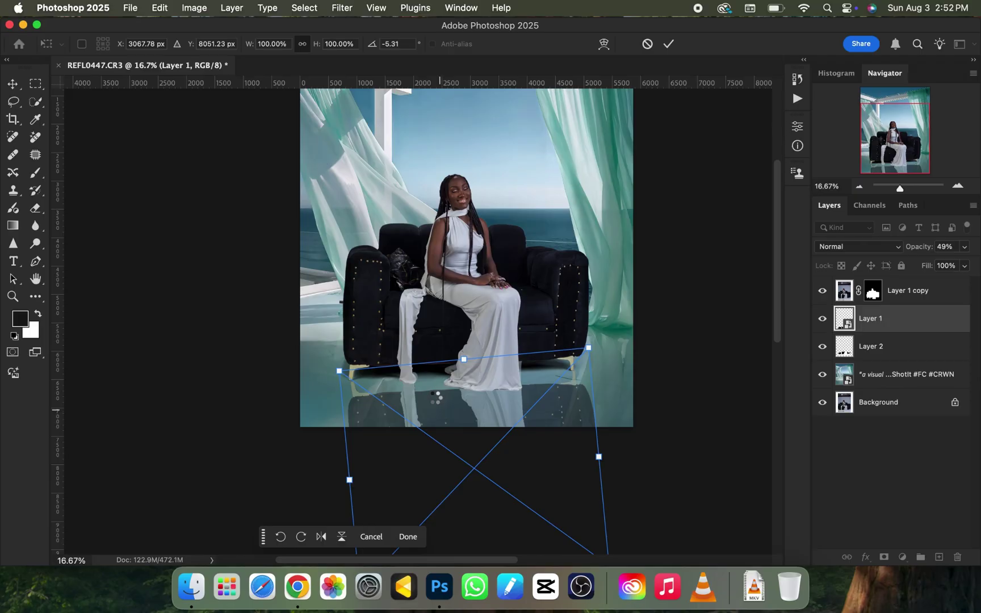
pyautogui.press('Return')
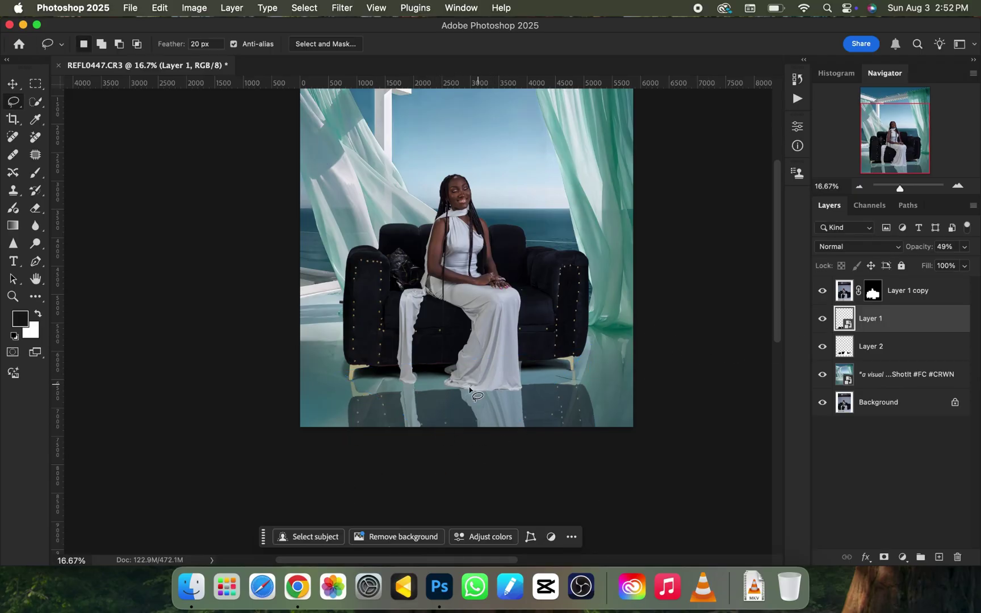
# Add a layer mask to the reflection and paint black with a 900 px brush under the sofa beside the dress hem
pyautogui.click(884, 558)
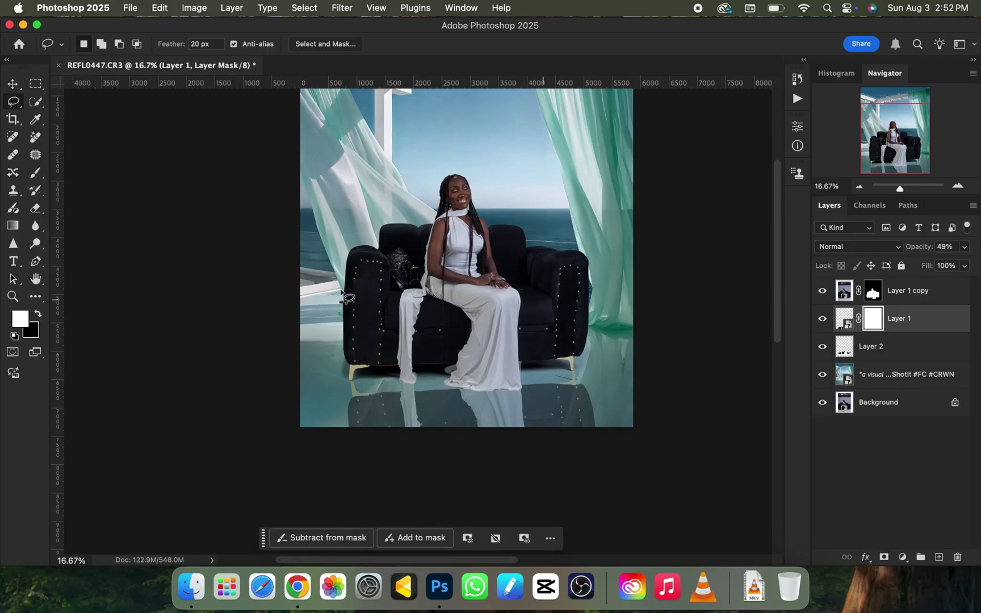
pyautogui.click(35, 173)
pyautogui.click(37, 313)
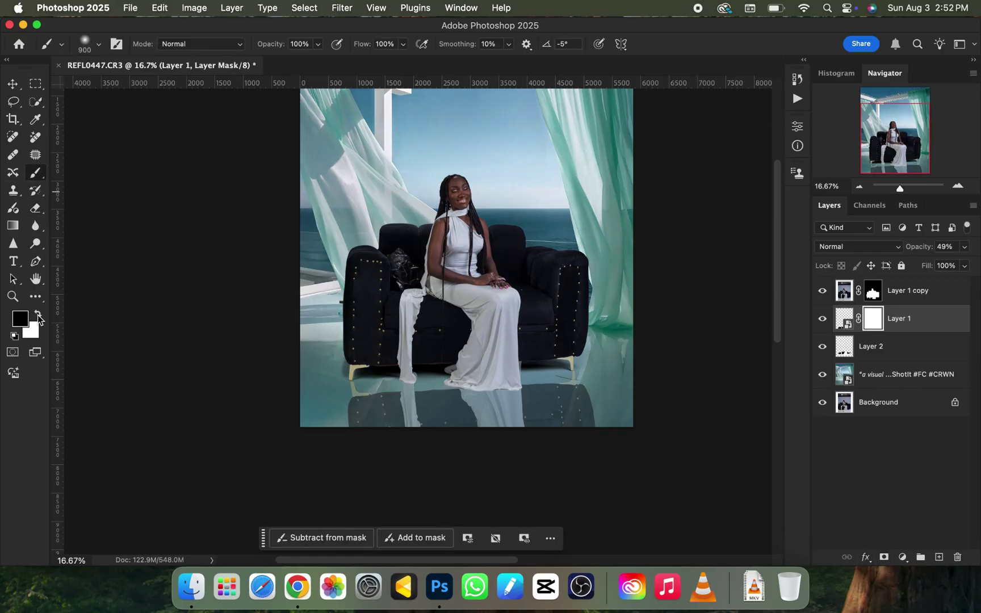
pyautogui.moveTo(444, 368)
pyautogui.mouseDown()
pyautogui.moveTo(504, 373)
pyautogui.moveTo(438, 340)
pyautogui.mouseUp()
# Reduce the reflection layer's opacity to 38%
pyautogui.press('super+minus')
pyautogui.press('super+minus')
pyautogui.press('super+equal')
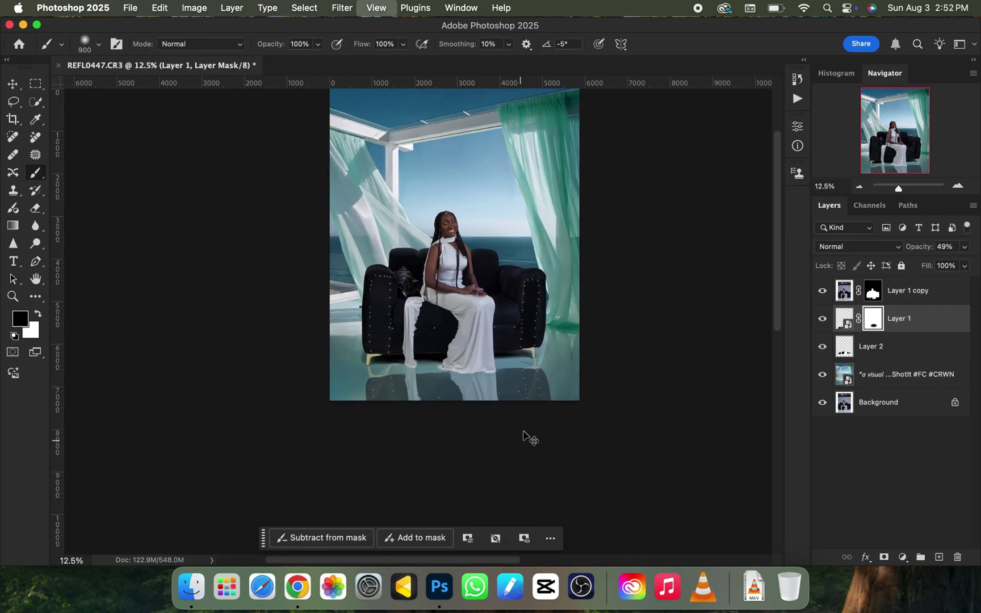
pyautogui.press('super+minus')
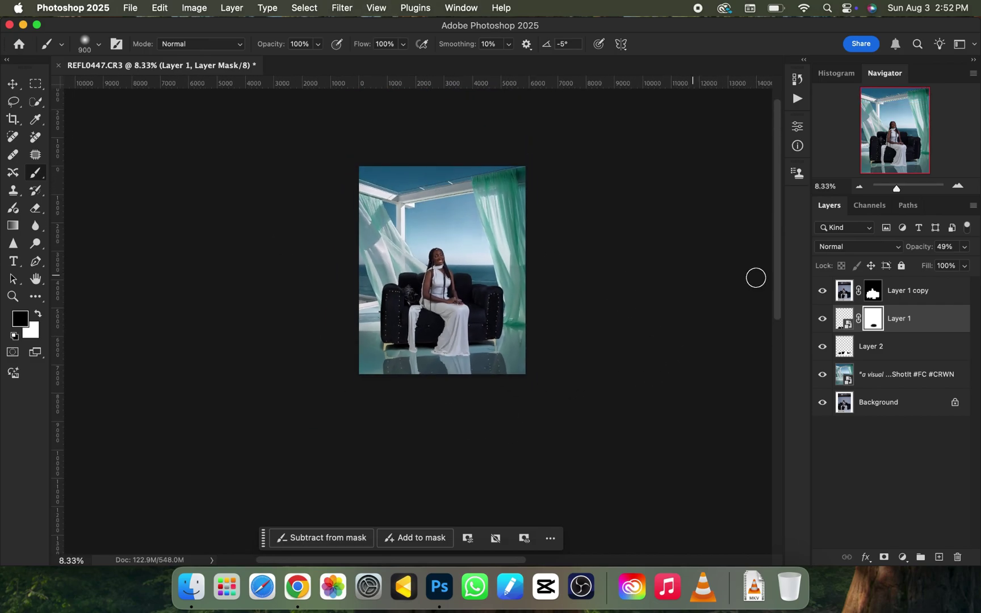
pyautogui.click(965, 246)
pyautogui.moveTo(934, 269); pyautogui.dragTo(935, 271)
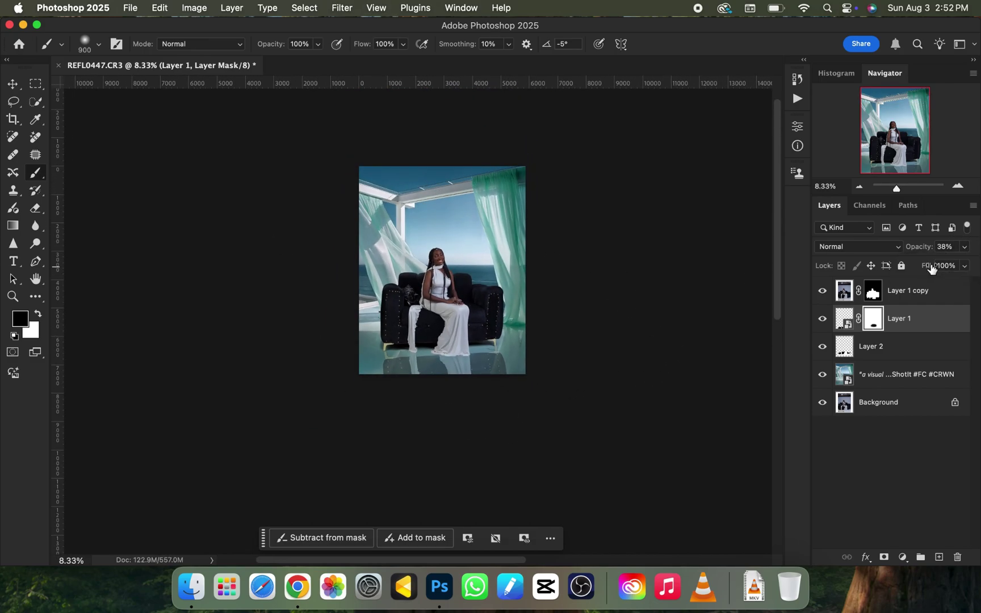
# Examine how the faded floor reflection blends into the whole composite, both close up and in full view
pyautogui.press('super+equal')
pyautogui.press('super+equal')
pyautogui.press('super+minus')
pyautogui.press('super+minus')
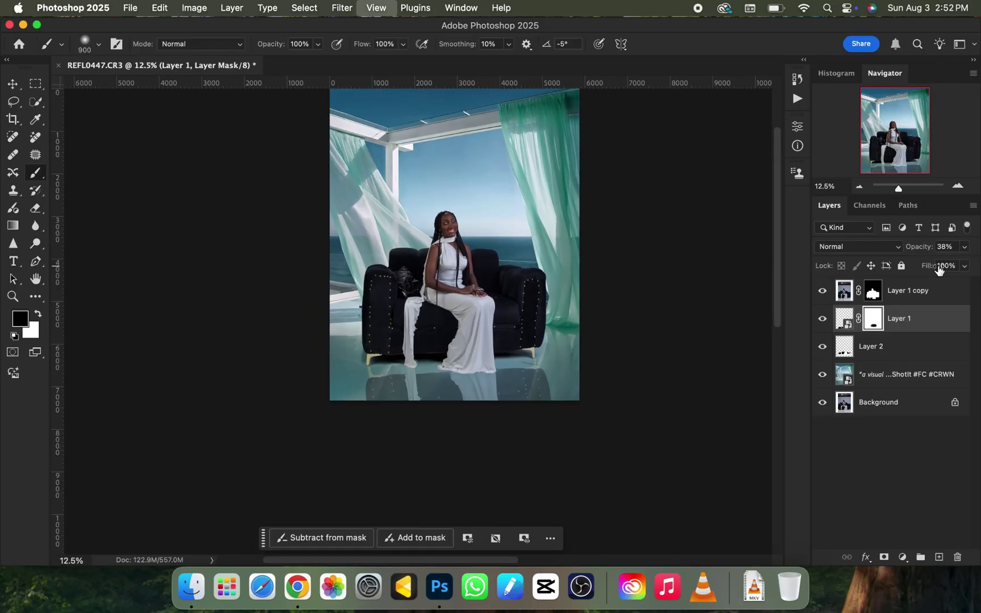
pyautogui.press('super+equal')
pyautogui.press('super+equal')
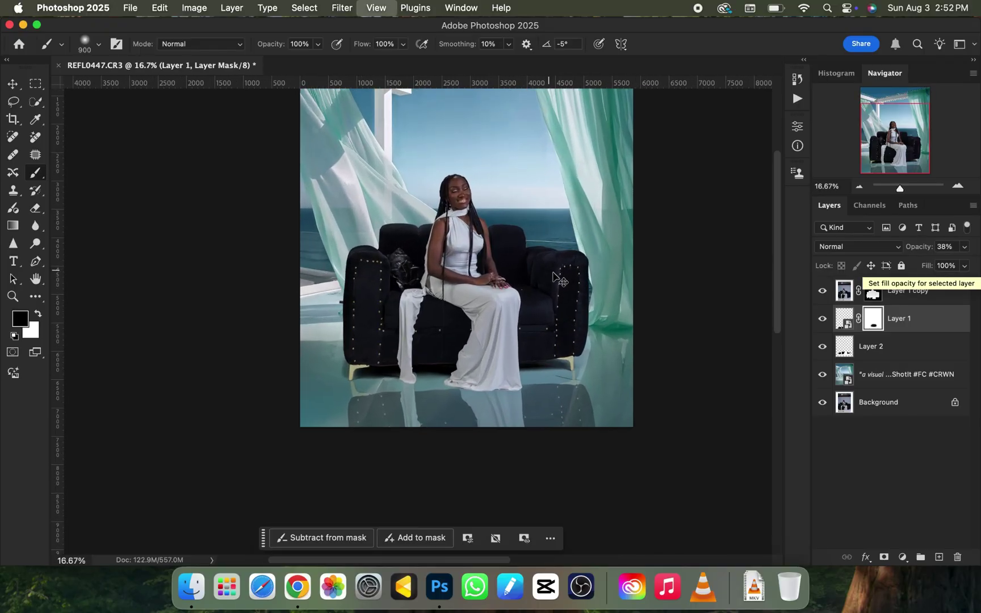
pyautogui.press('super+minus')
pyautogui.scroll(2, 464, 186)
pyautogui.press('super+minus')
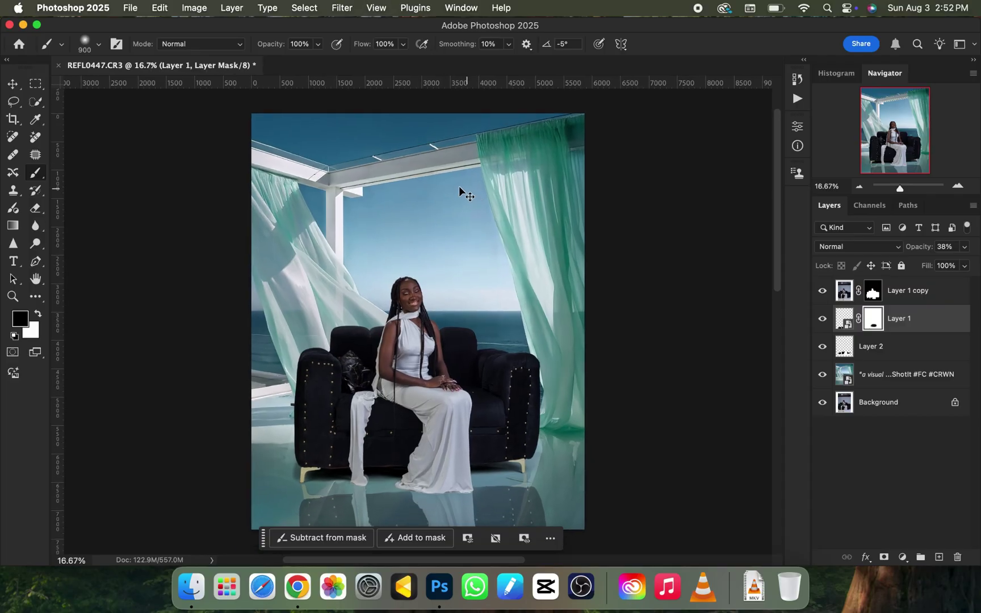
pyautogui.press('super+equal')
pyautogui.press('super+minus')
pyautogui.press('super+minus')
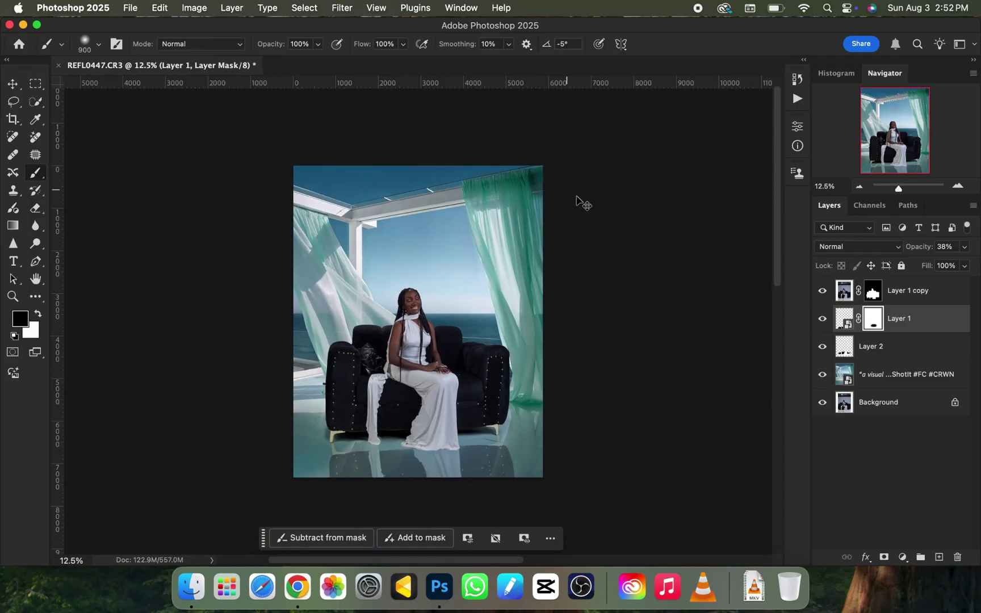
pyautogui.press('super+equal')
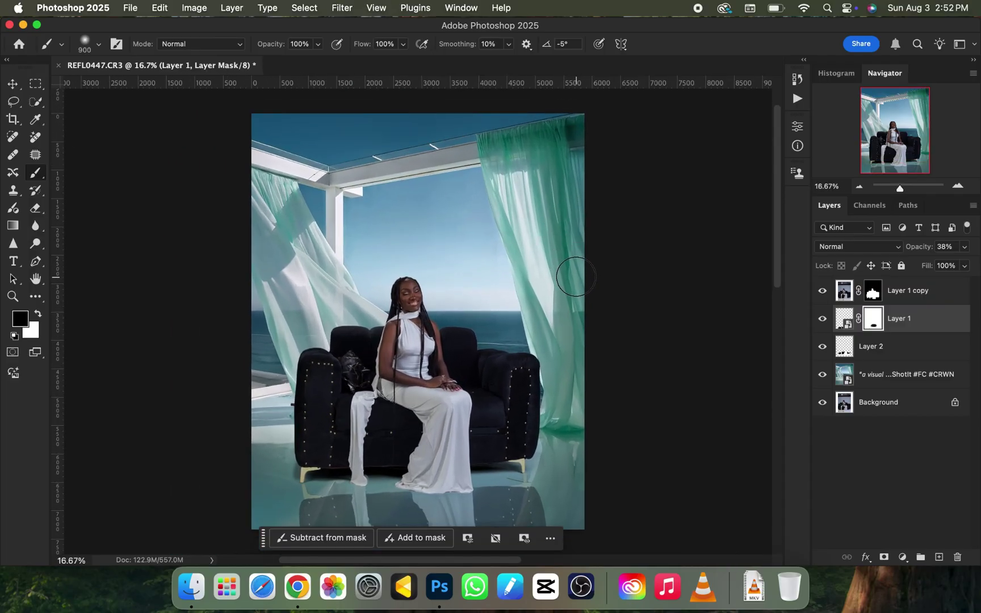